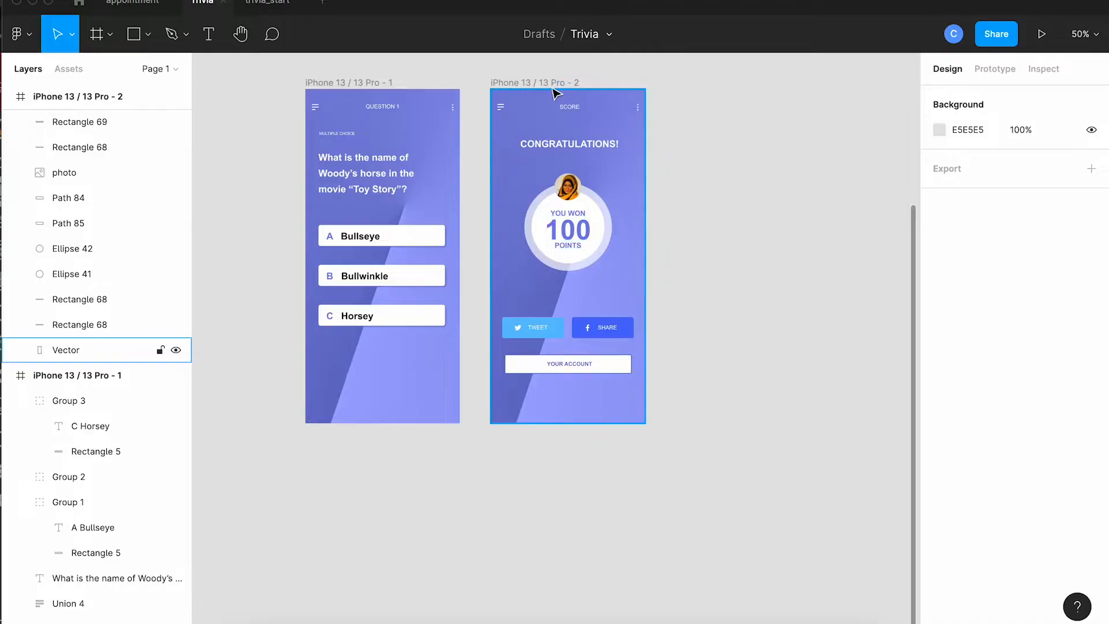
Move the score frame below the first question frame and place a duplicate of the question frame beside the original.
{"action": "left_click", "coordinate": [548, 84]}
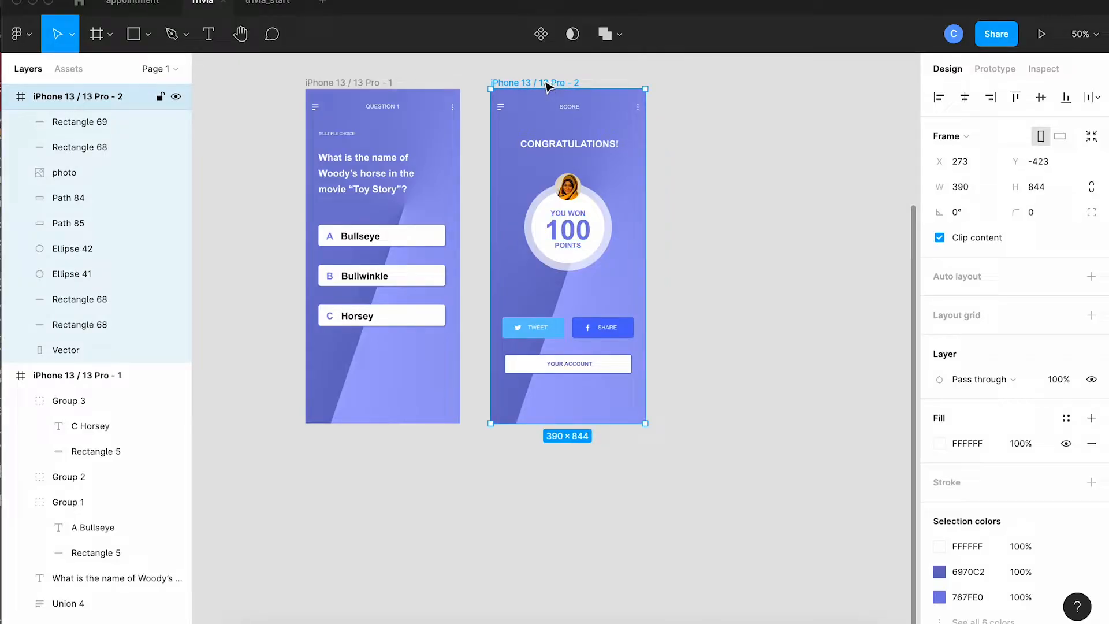
{"action": "left_click_drag", "start_coordinate": [548, 84], "coordinate": [363, 451]}
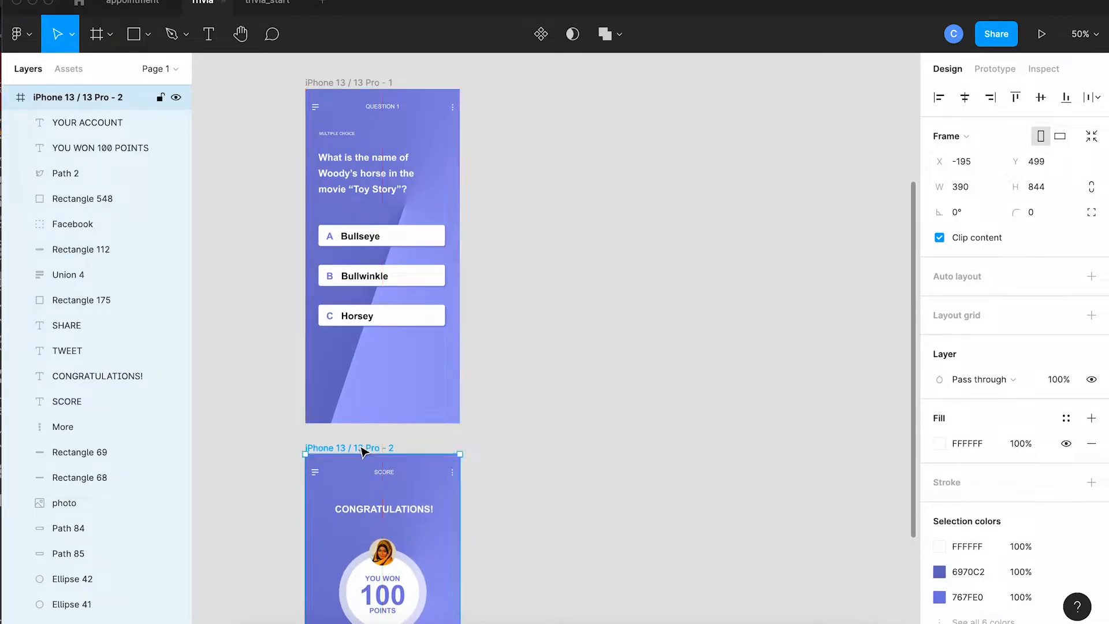
{"action": "left_click", "coordinate": [356, 85]}
{"action": "left_click_drag", "start_coordinate": [357, 85], "coordinate": [546, 84]}
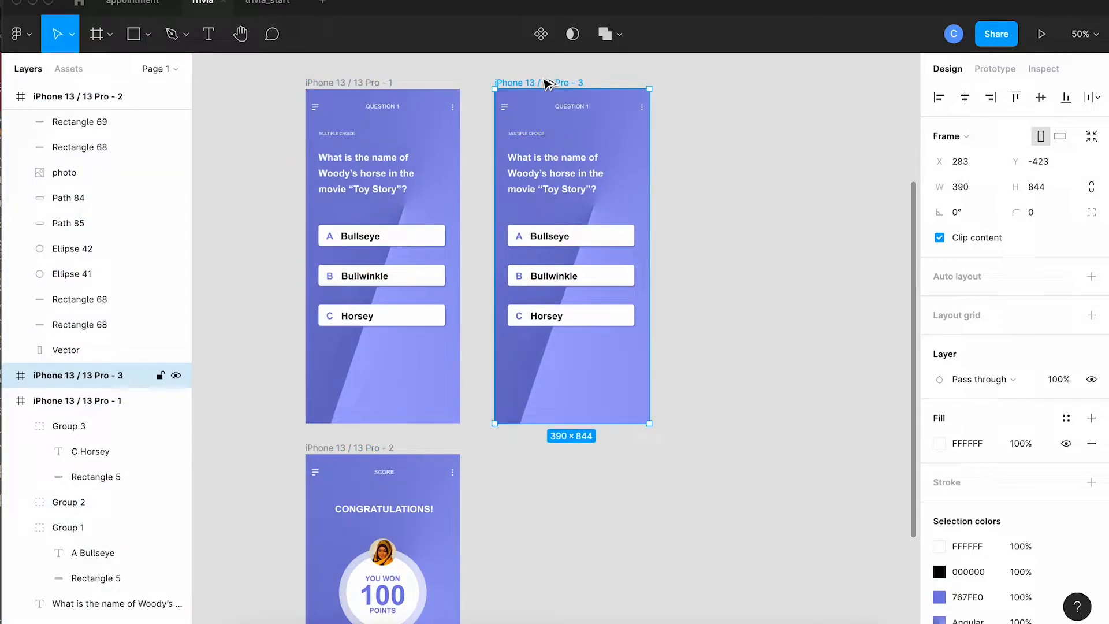
{"action": "left_click", "coordinate": [732, 307]}
Fill the Bullseye answer's rectangle in the duplicated question frame with green 67C87C.
{"action": "scroll", "coordinate": [722, 324], "scroll_direction": "right", "scroll_amount": 2}
{"action": "scroll", "coordinate": [722, 323], "scroll_direction": "down", "scroll_amount": 1}
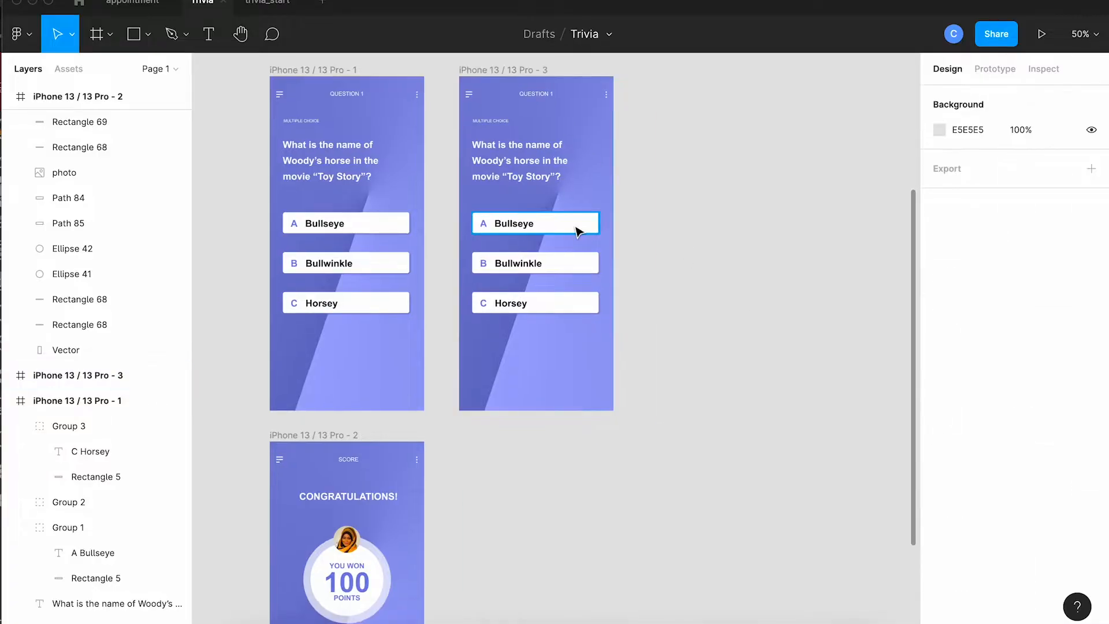
{"action": "left_click", "coordinate": [578, 228]}
{"action": "scroll", "coordinate": [990, 439], "scroll_direction": "down", "scroll_amount": 3}
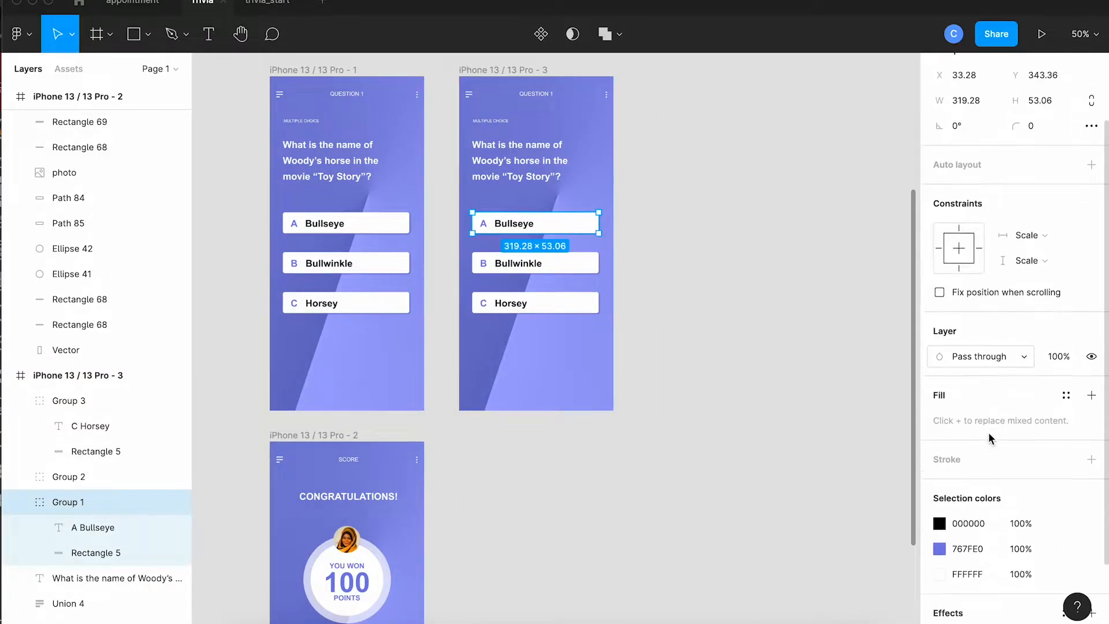
{"action": "double_click", "coordinate": [583, 232]}
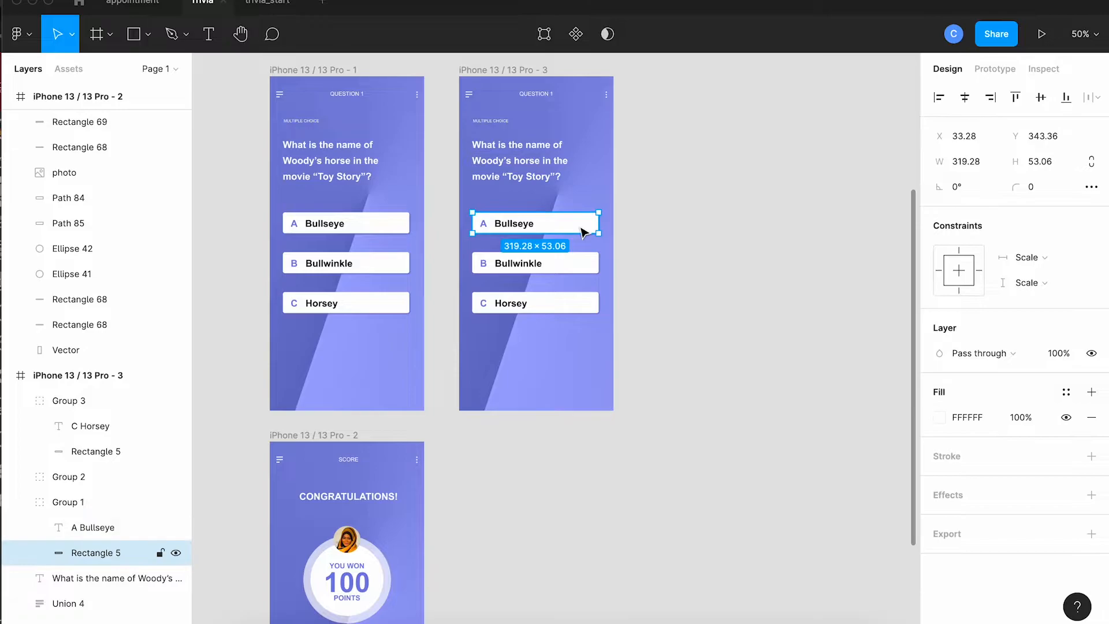
{"action": "left_click", "coordinate": [937, 417]}
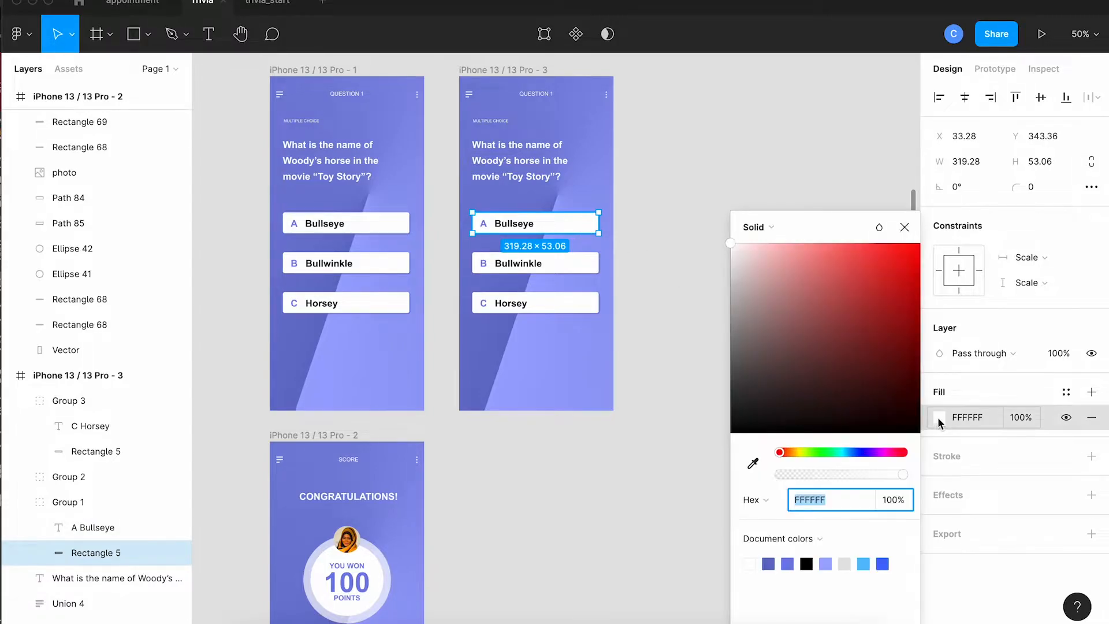
{"action": "left_click", "coordinate": [824, 452]}
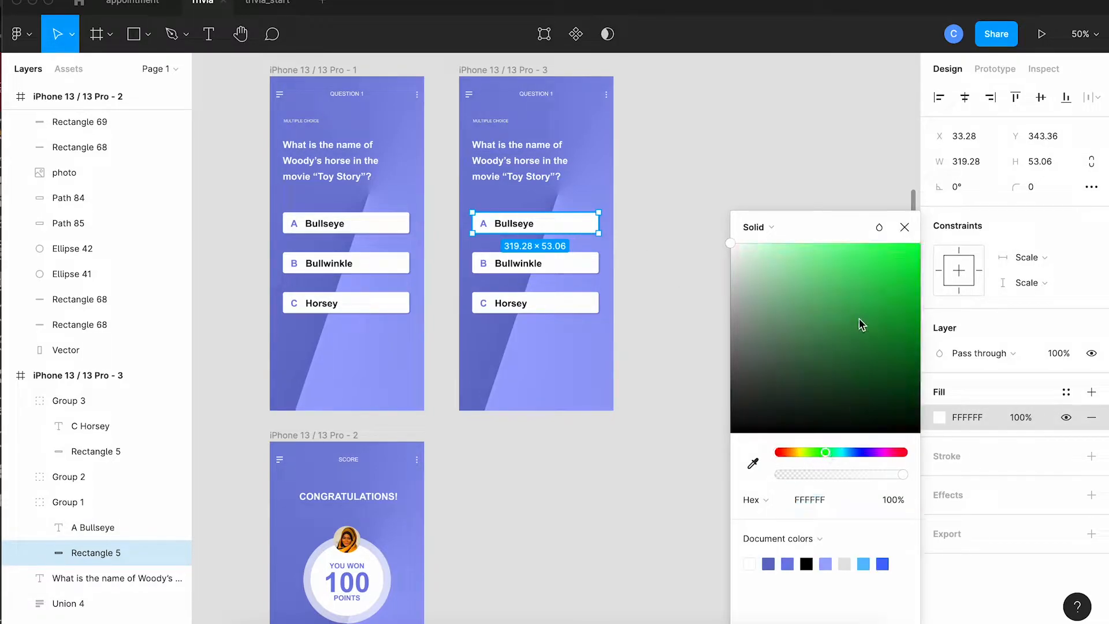
{"action": "left_click", "coordinate": [870, 295]}
{"action": "left_click_drag", "start_coordinate": [871, 295], "coordinate": [823, 288]}
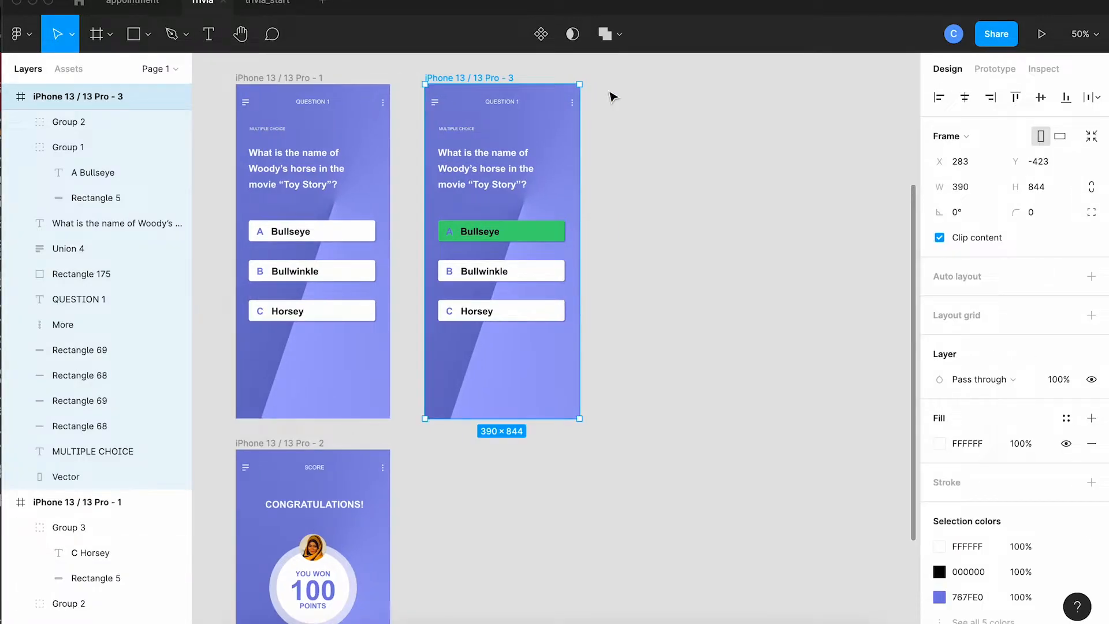
{"action": "left_click", "coordinate": [611, 93]}
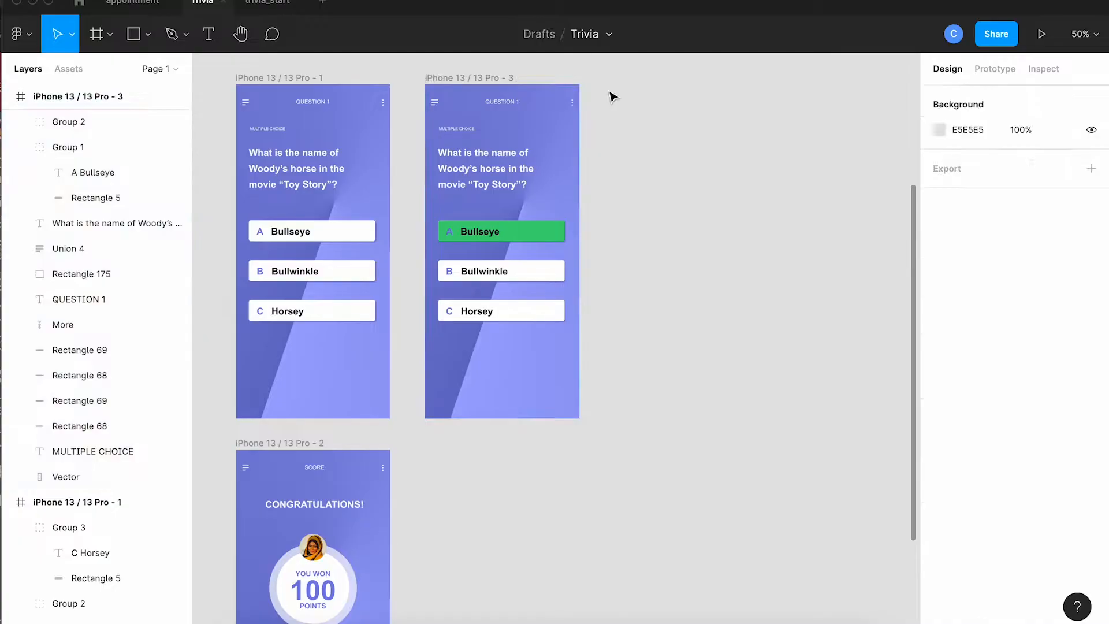
Duplicate the question frame with the green Bullseye answer and place the copy beside it.
{"action": "left_click_drag", "start_coordinate": [507, 82], "coordinate": [695, 79]}
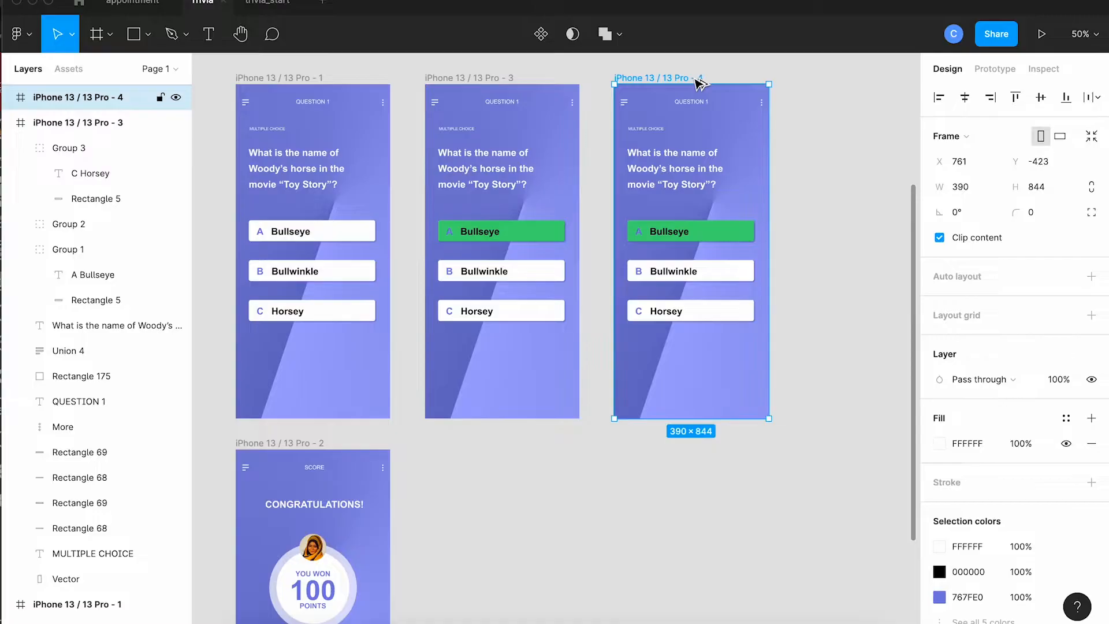
{"action": "left_click", "coordinate": [811, 174]}
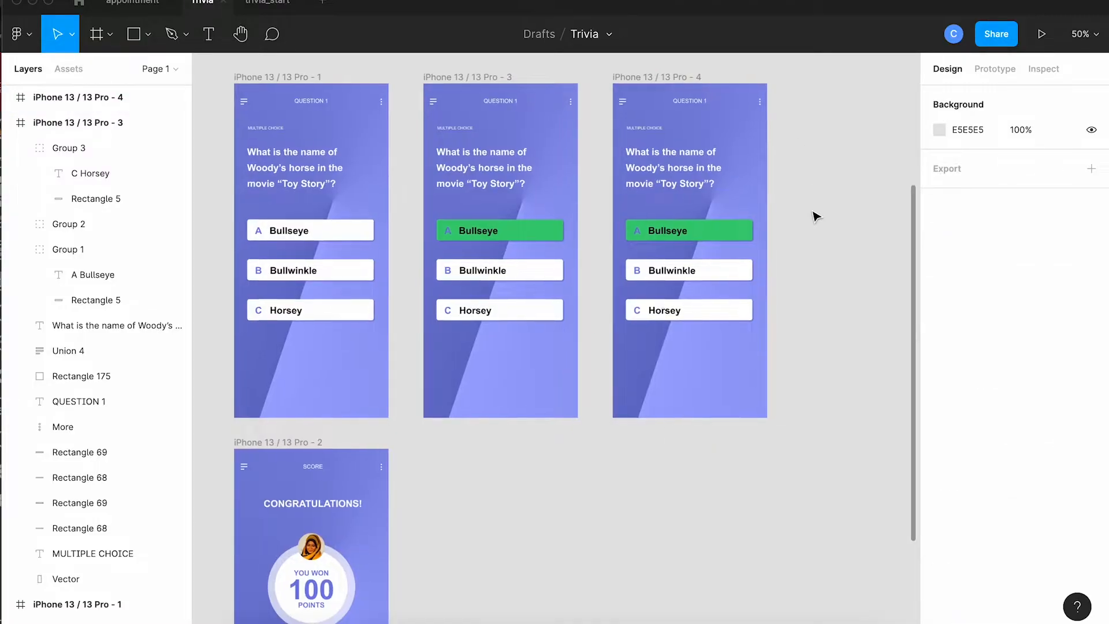
{"action": "scroll", "coordinate": [813, 215], "scroll_direction": "right", "scroll_amount": 2}
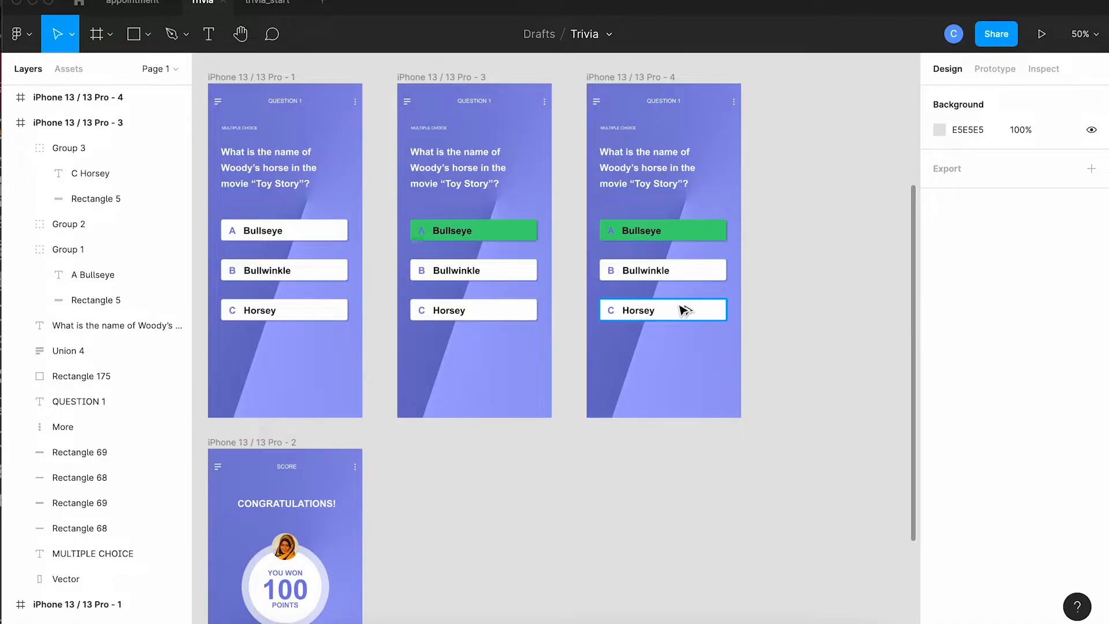
Duplicate the Horsey answer group in the third question frame and place the copy below it at Y 667.
{"action": "key", "text": "shift+0"}
{"action": "scroll", "coordinate": [683, 310], "scroll_direction": "right", "scroll_amount": 5}
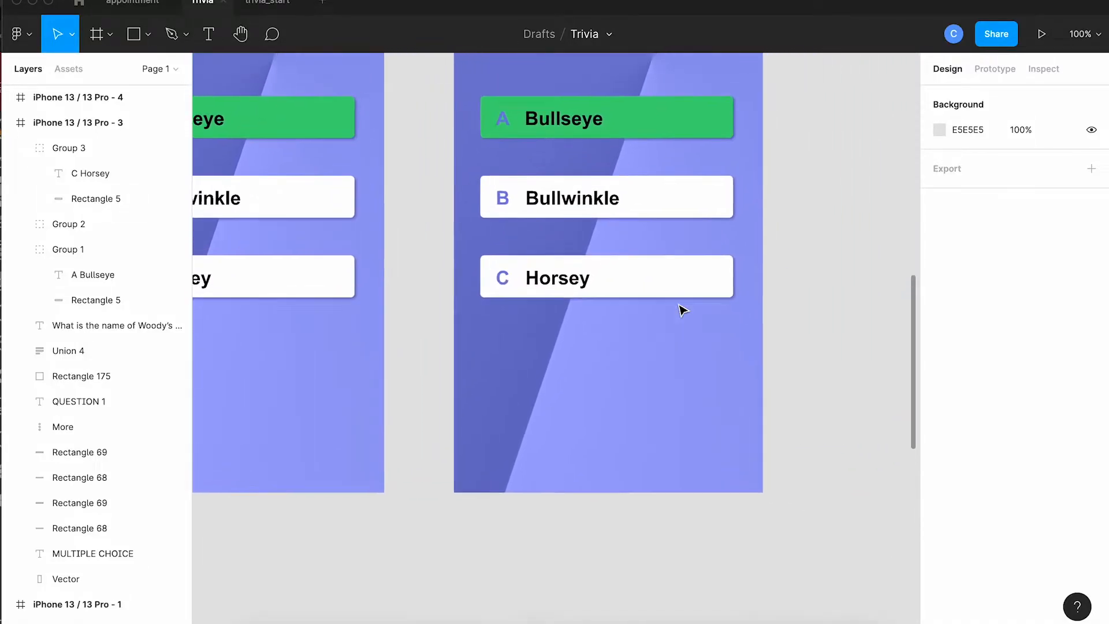
{"action": "scroll", "coordinate": [682, 310], "scroll_direction": "up", "scroll_amount": 3}
{"action": "scroll", "coordinate": [683, 310], "scroll_direction": "right", "scroll_amount": 2}
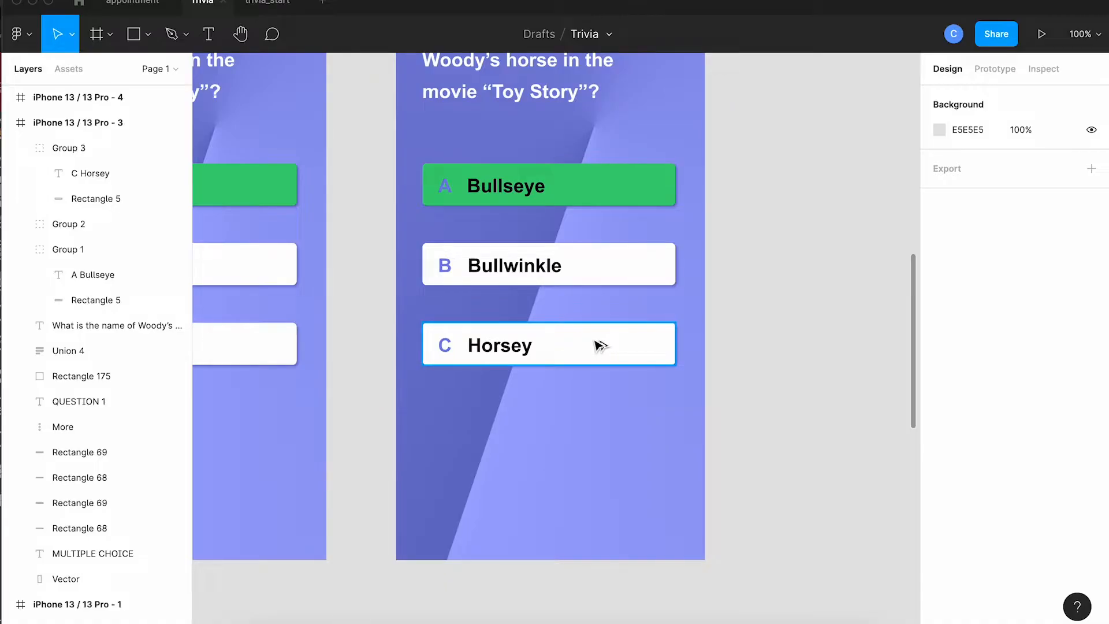
{"action": "left_click_drag", "start_coordinate": [601, 345], "coordinate": [600, 441]}
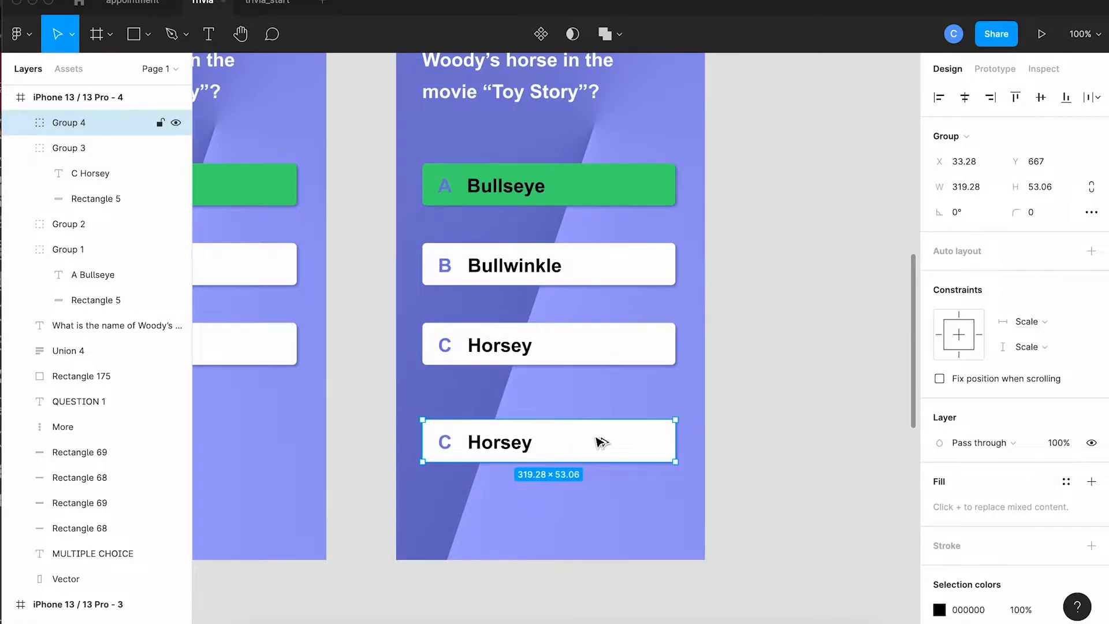
Replace the copied answer's text with NEXT and centre-align it.
{"action": "double_click", "coordinate": [525, 445]}
{"action": "left_click", "coordinate": [527, 449], "text": "shift"}
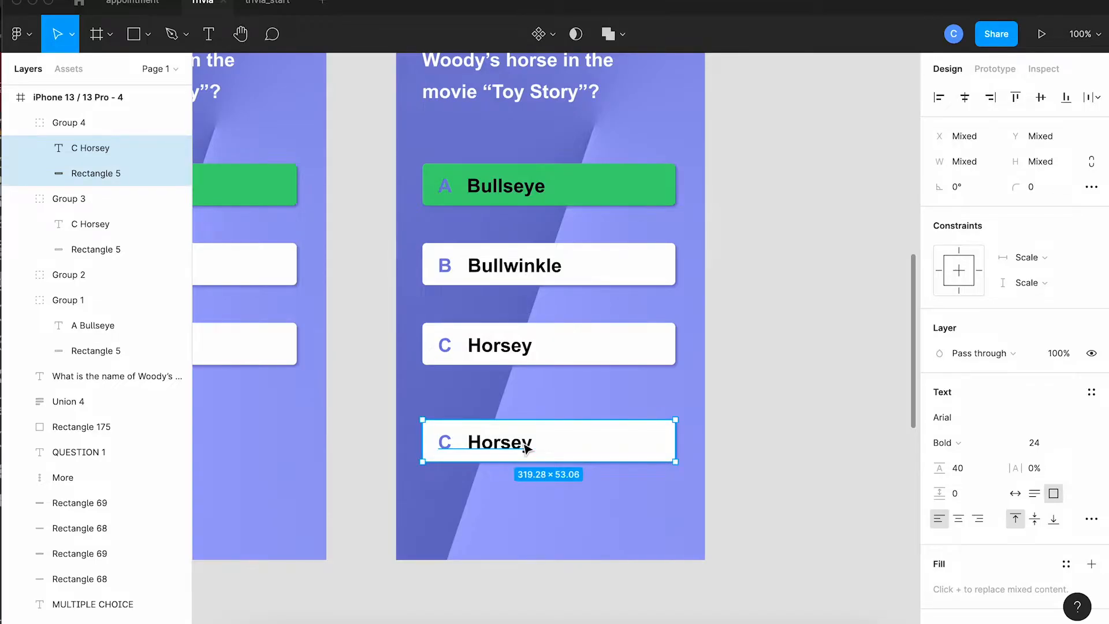
{"action": "double_click", "coordinate": [523, 443]}
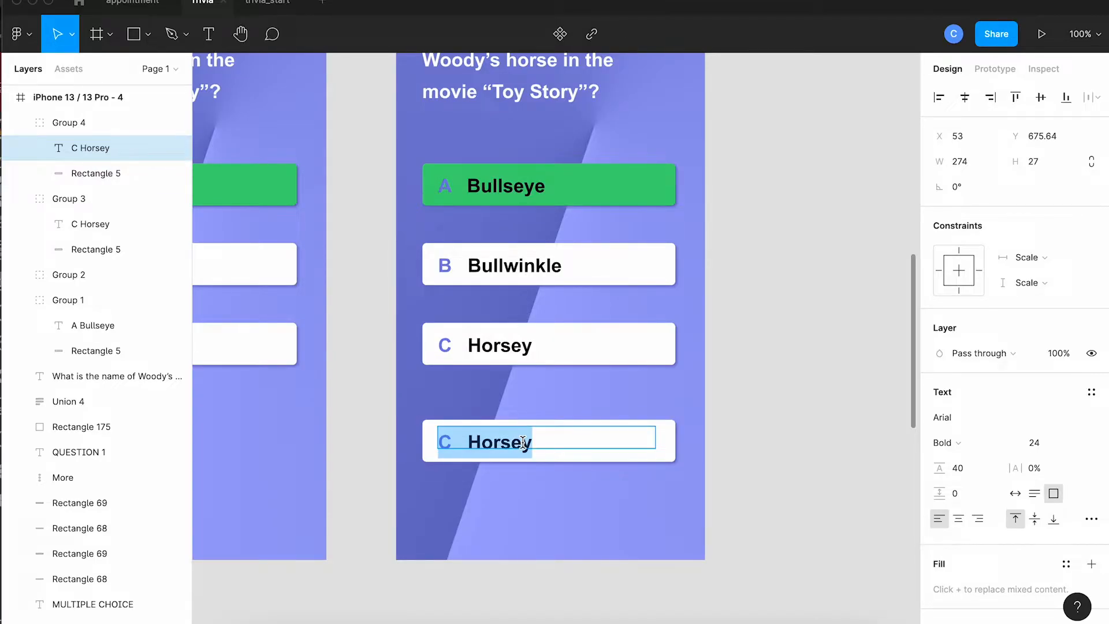
{"action": "type", "text": "NEXT"}
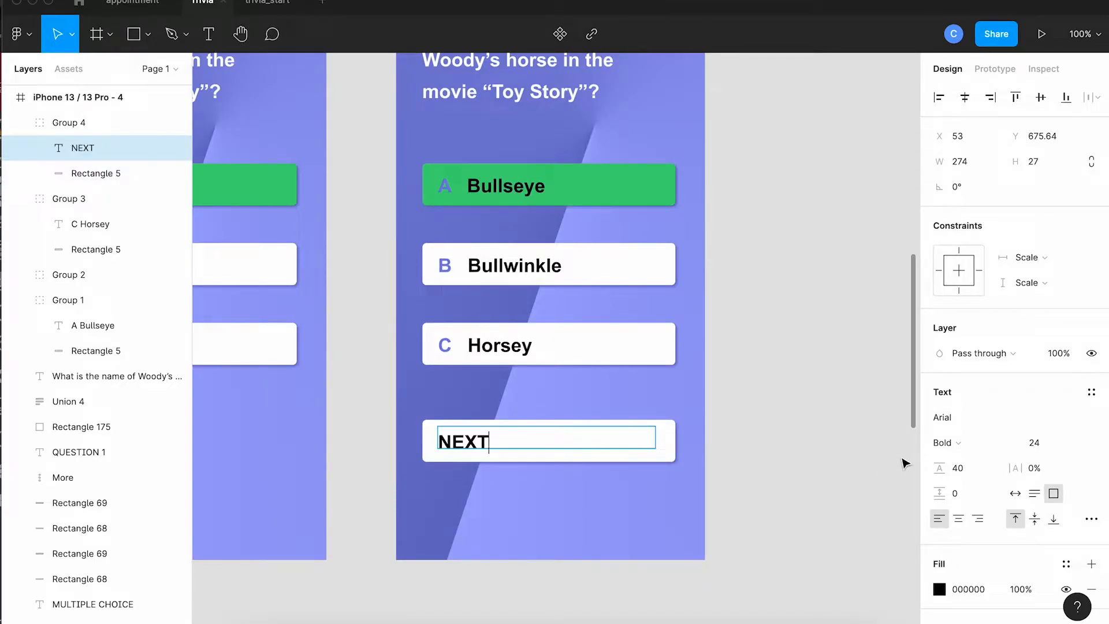
{"action": "left_click", "coordinate": [957, 519]}
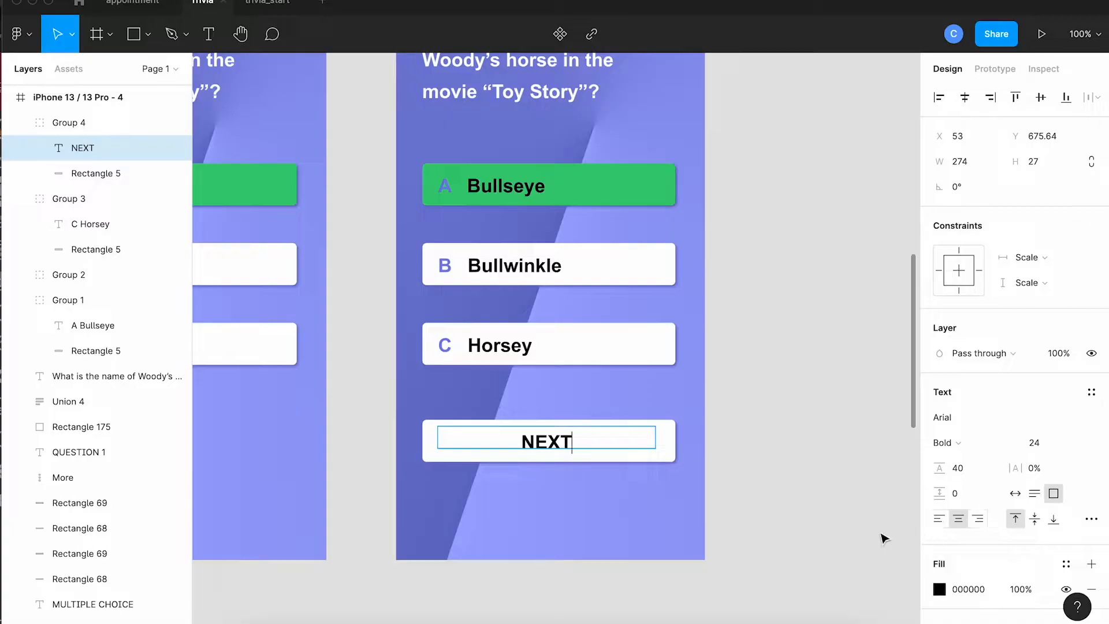
Style the NEXT button with a white label, an FFFFFF fill at 23% opacity and a 2 px inside A0A8FA stroke.
{"action": "key", "text": "super+a"}
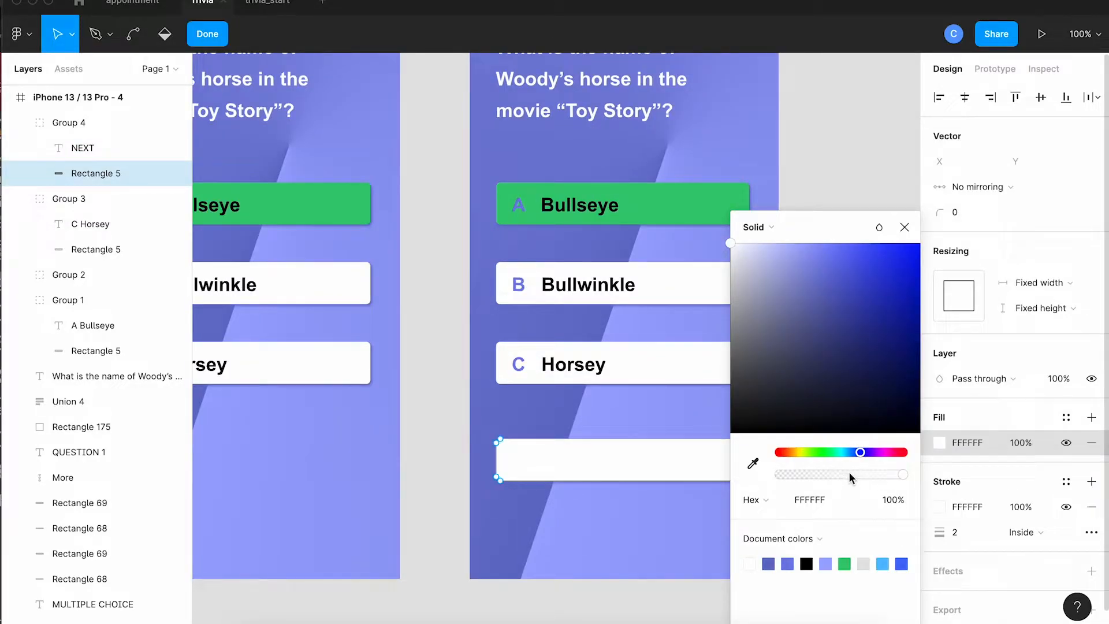
{"action": "left_click", "coordinate": [850, 473]}
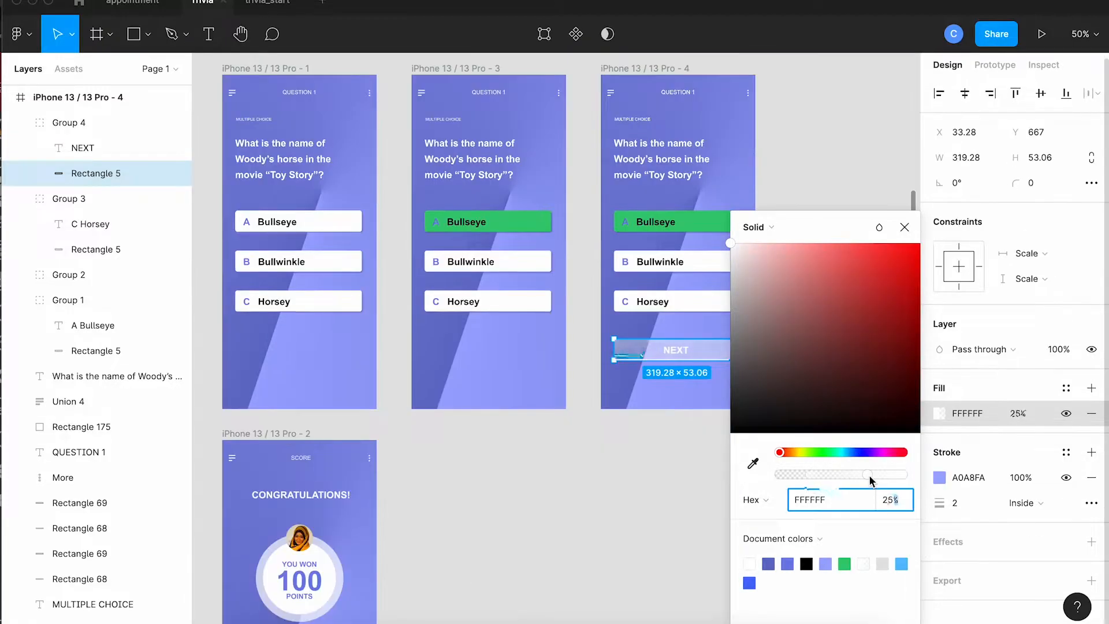
{"action": "left_click_drag", "start_coordinate": [868, 475], "coordinate": [809, 479]}
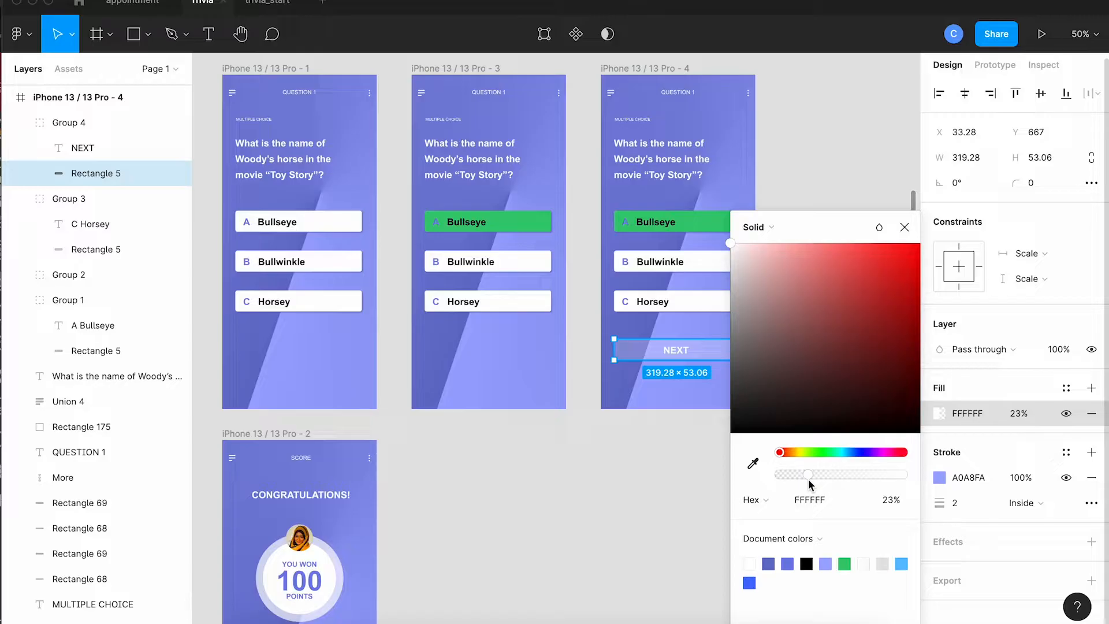
{"action": "left_click", "coordinate": [701, 519]}
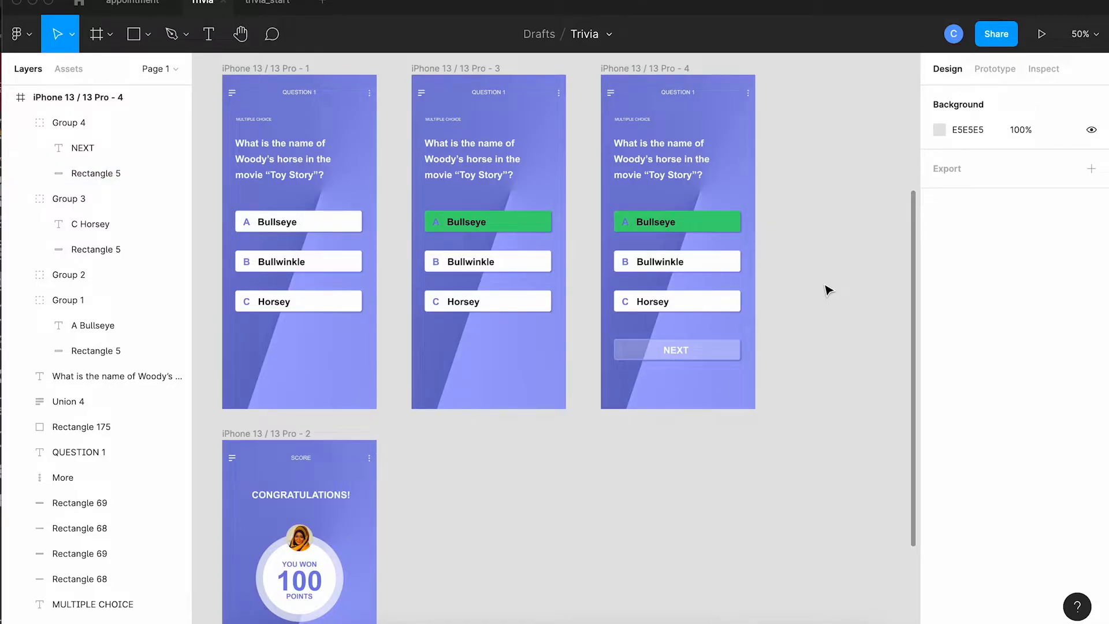
Lower the white fill opacity of the YOUR ACCOUNT button on the score frame to about 25%.
{"action": "scroll", "coordinate": [828, 288], "scroll_direction": "down", "scroll_amount": 5}
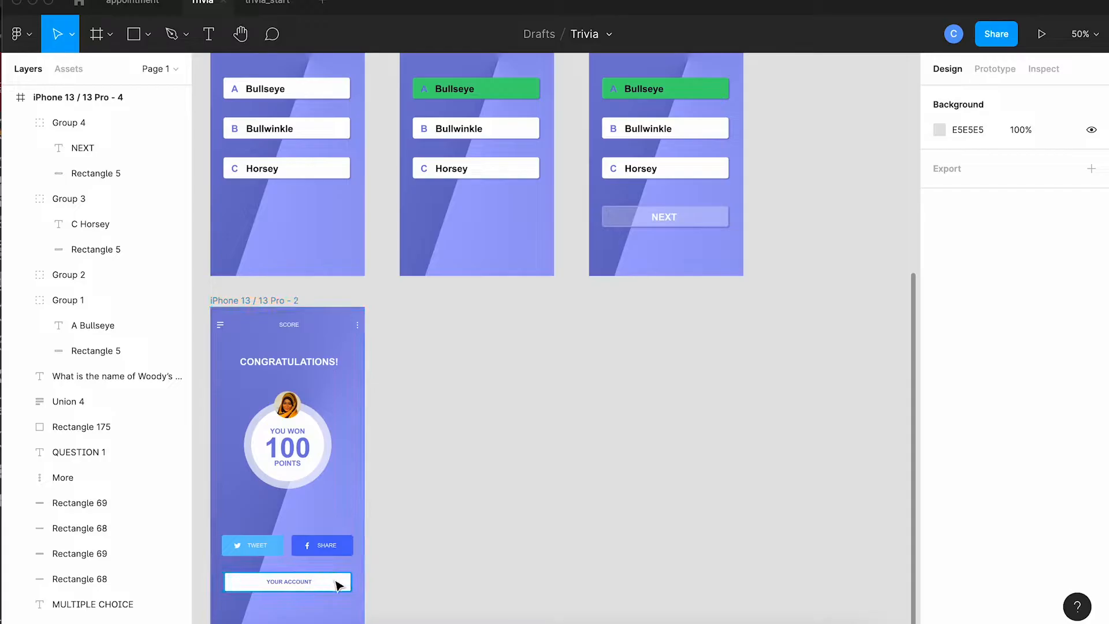
{"action": "left_click", "coordinate": [338, 586]}
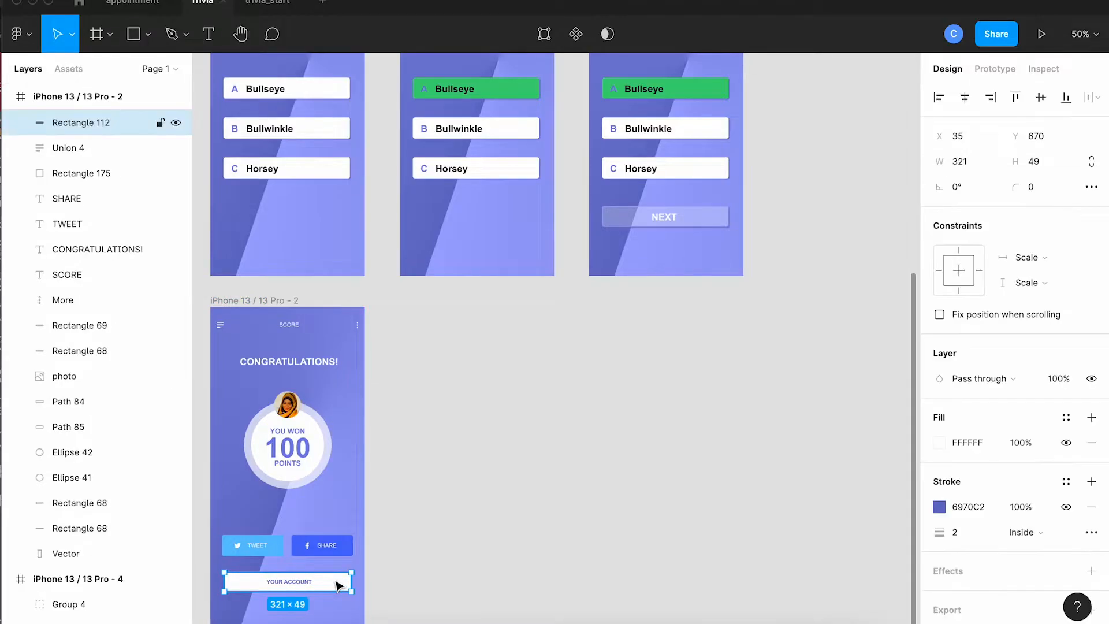
{"action": "left_click", "coordinate": [943, 445]}
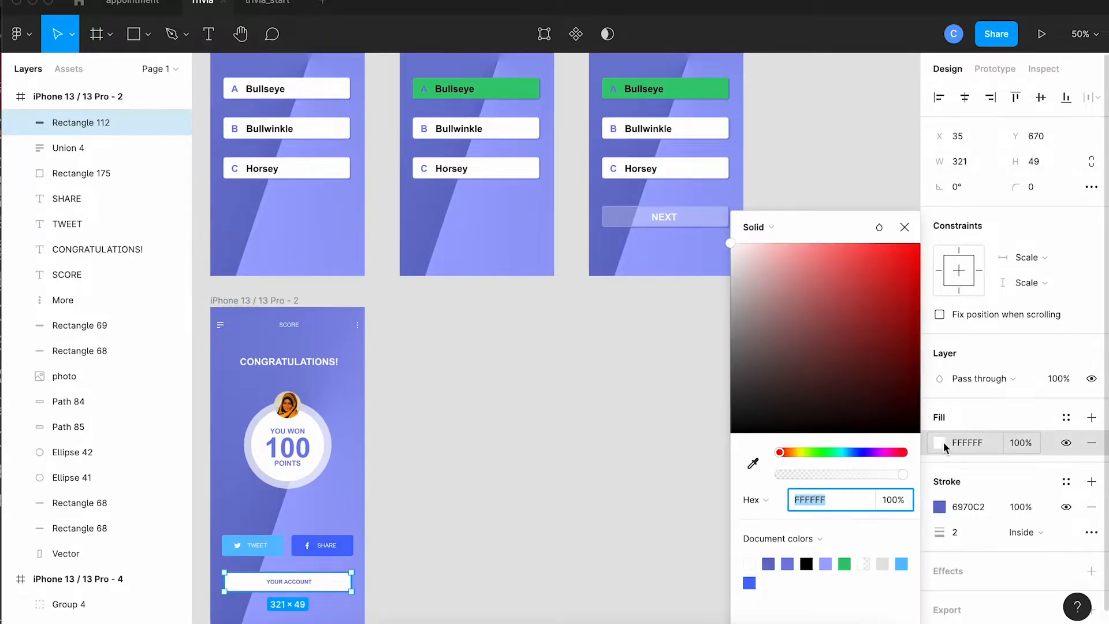
{"action": "left_click", "coordinate": [810, 477]}
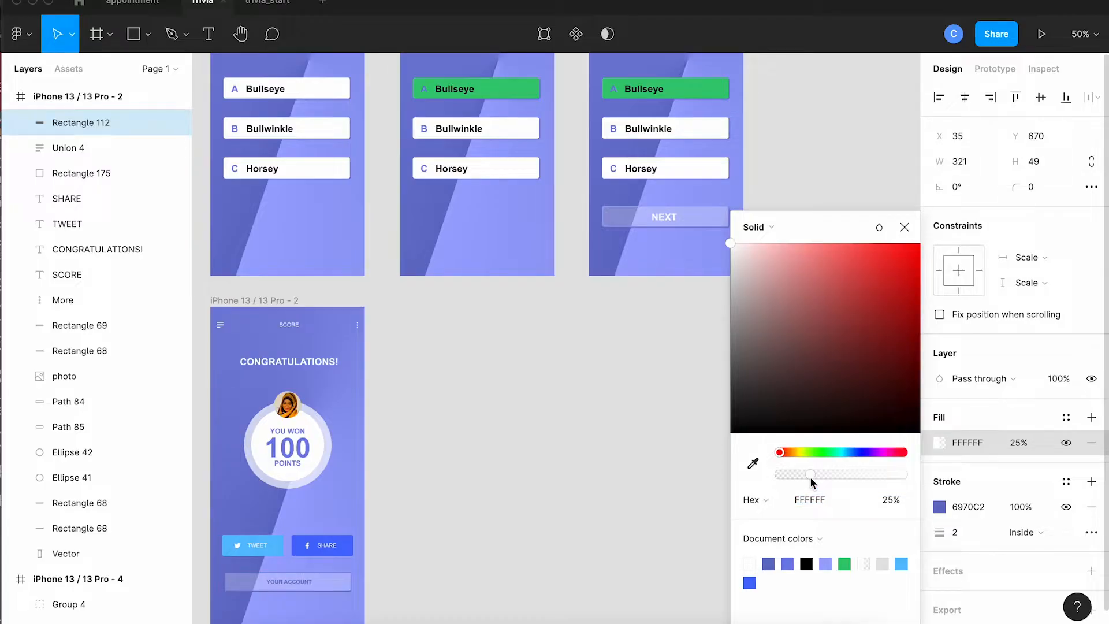
{"action": "left_click_drag", "start_coordinate": [809, 477], "coordinate": [812, 477]}
{"action": "left_click_drag", "start_coordinate": [810, 475], "coordinate": [808, 476]}
{"action": "left_click", "coordinate": [589, 597]}
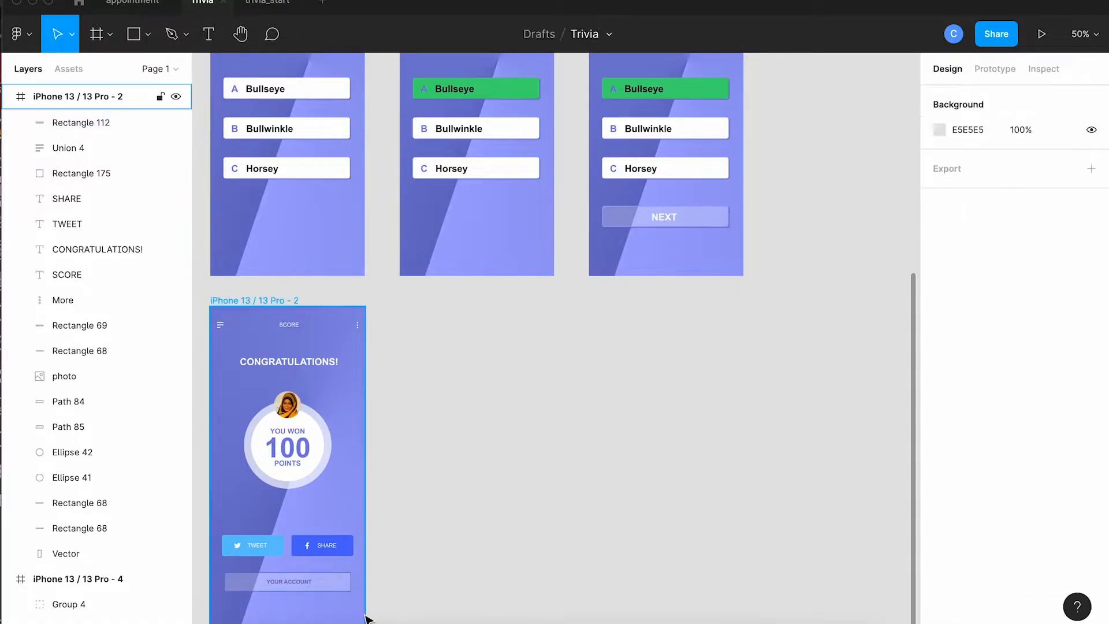
Change the YOUR ACCOUNT label's text colour to white.
{"action": "left_click", "coordinate": [306, 587]}
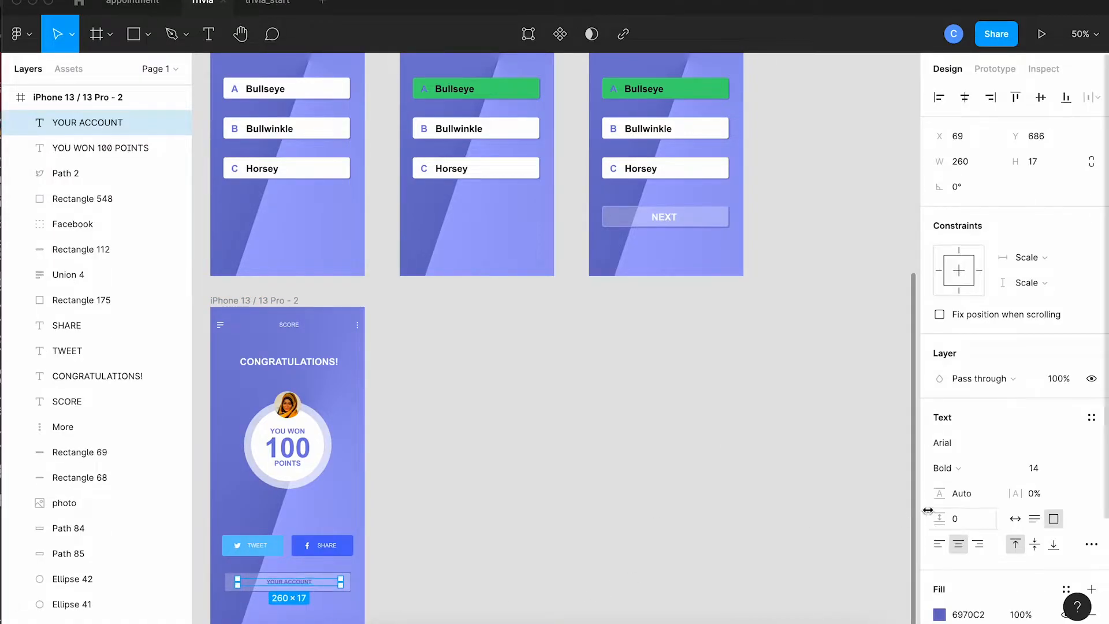
{"action": "left_click", "coordinate": [939, 615]}
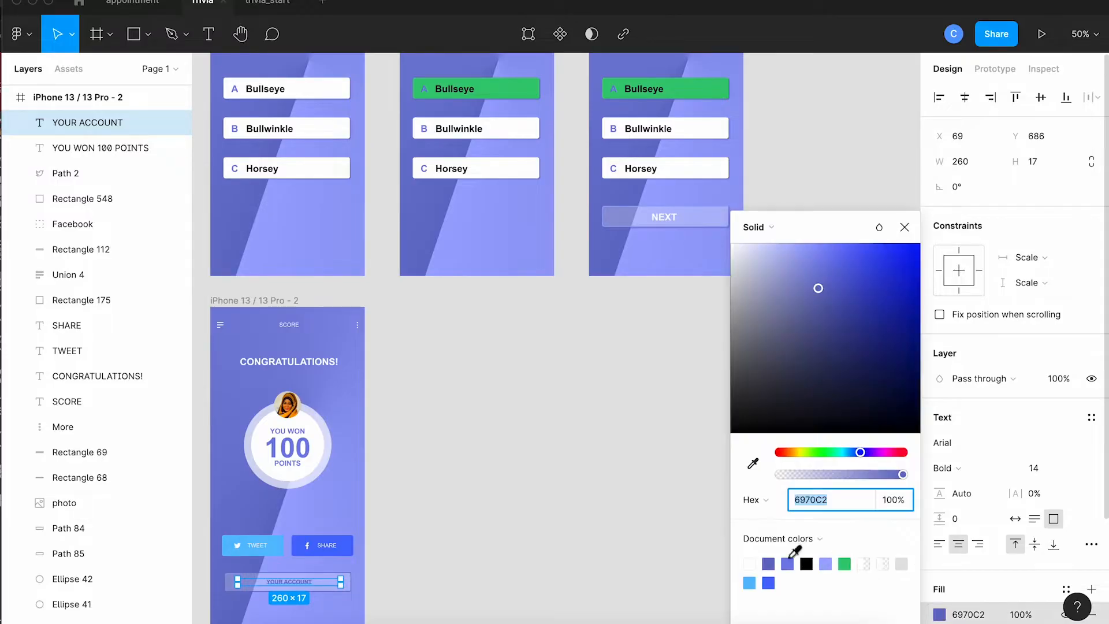
{"action": "left_click", "coordinate": [749, 563]}
{"action": "left_click", "coordinate": [613, 555]}
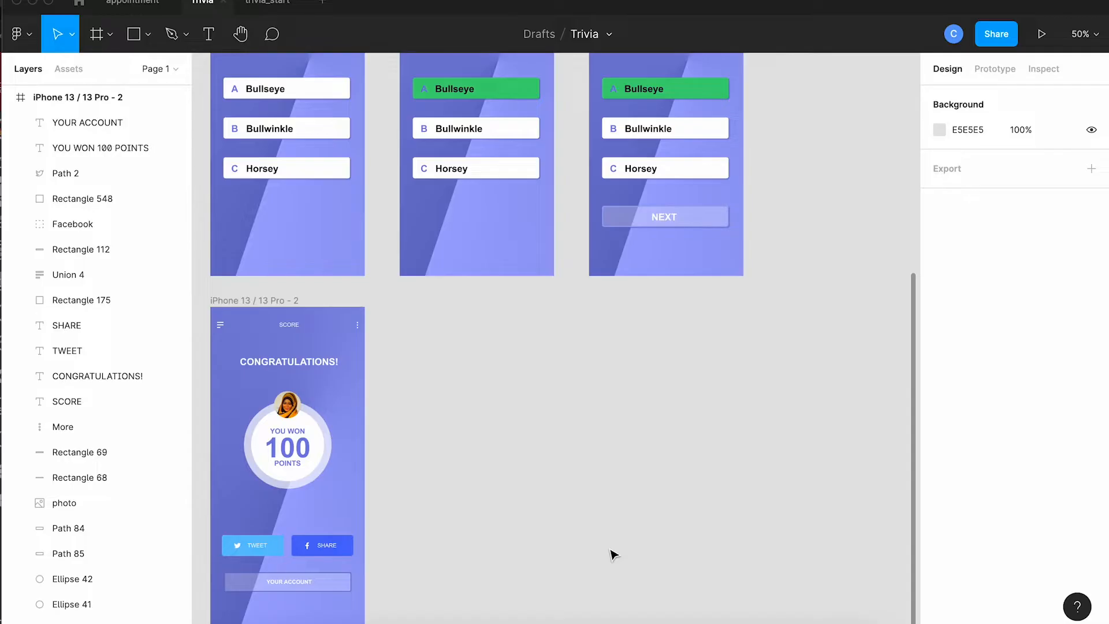
Duplicate the first question frame and place the copy after the NEXT-button frame at X 1239, Y -423.
{"action": "scroll", "coordinate": [614, 554], "scroll_direction": "up", "scroll_amount": 5}
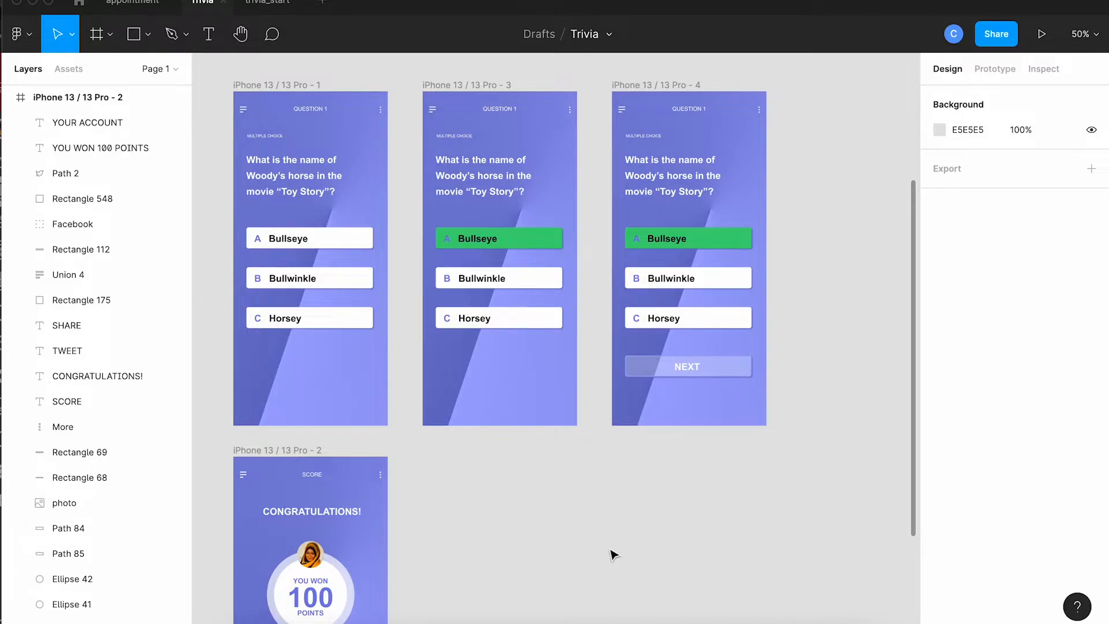
{"action": "scroll", "coordinate": [277, 69], "scroll_direction": "down", "scroll_amount": 1}
{"action": "scroll", "coordinate": [277, 68], "scroll_direction": "right", "scroll_amount": 1}
{"action": "left_click", "coordinate": [277, 68]}
{"action": "left_click_drag", "start_coordinate": [277, 68], "coordinate": [847, 82]}
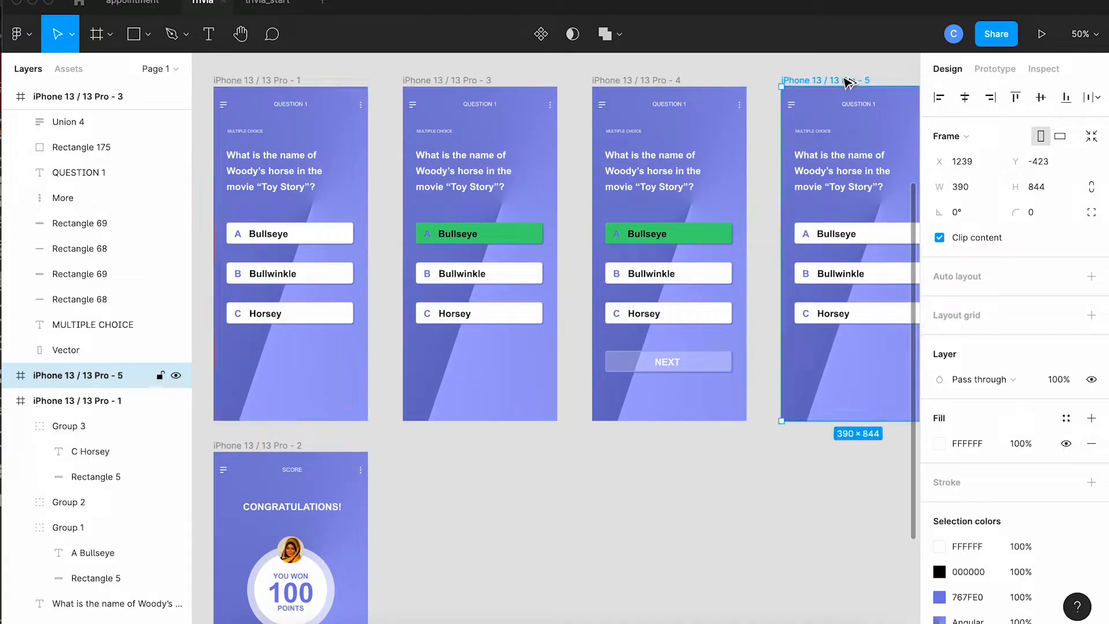
{"action": "scroll", "coordinate": [823, 166], "scroll_direction": "down", "scroll_amount": 1}
{"action": "scroll", "coordinate": [823, 167], "scroll_direction": "right", "scroll_amount": 2}
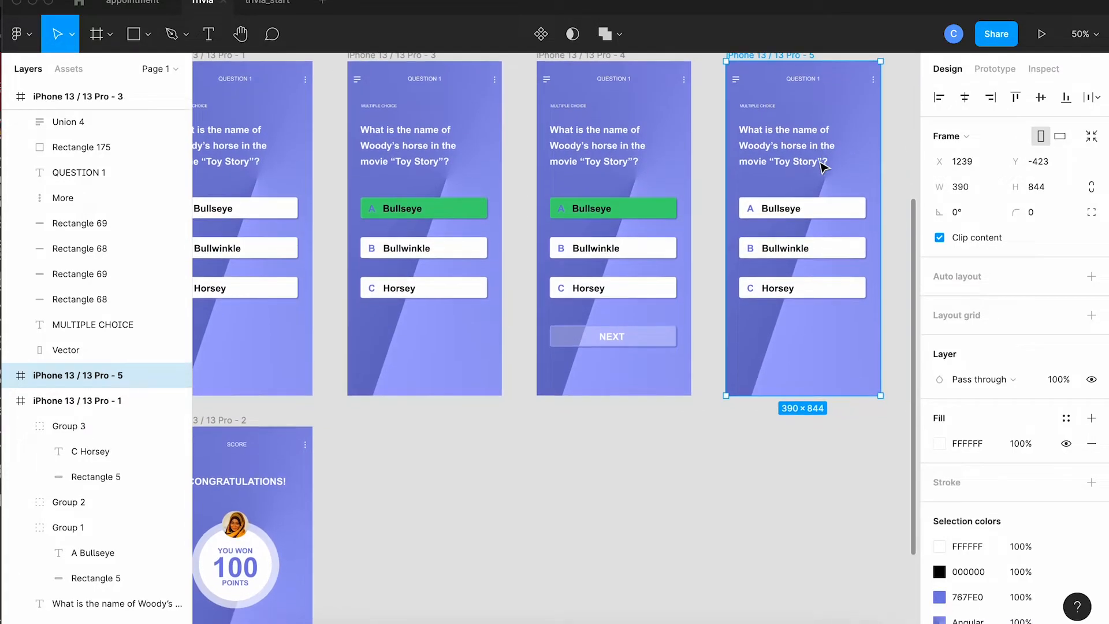
Change the white fill of the Bullwinkle answer on frame iPhone 13 / 13 Pro - 5 to red D74B4B.
{"action": "left_click", "coordinate": [816, 254]}
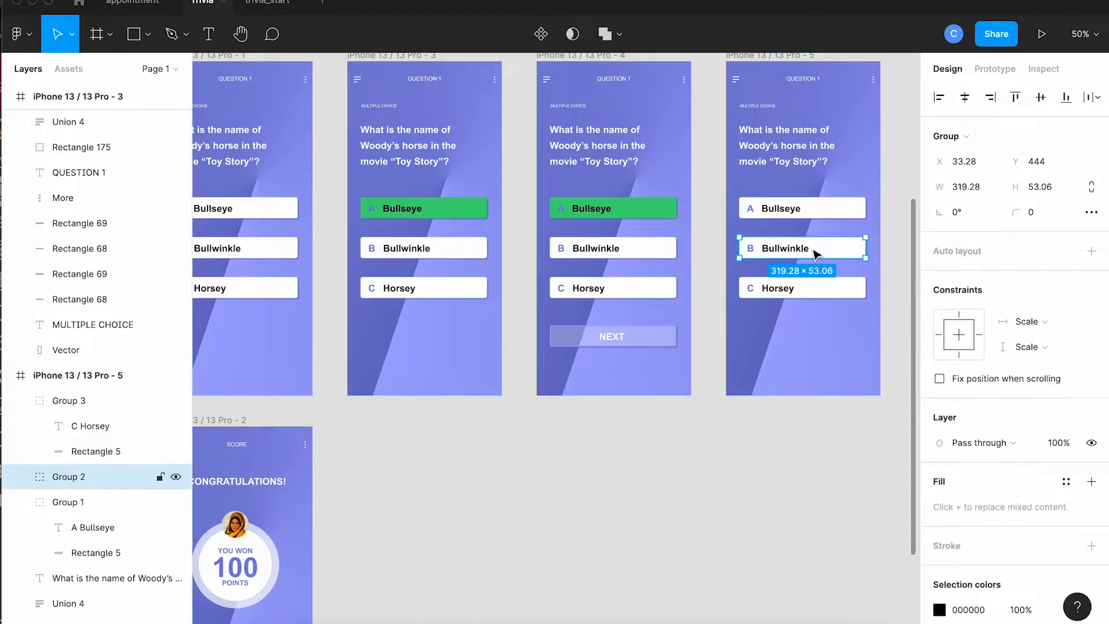
{"action": "scroll", "coordinate": [974, 554], "scroll_direction": "down", "scroll_amount": 1}
{"action": "scroll", "coordinate": [972, 553], "scroll_direction": "down", "scroll_amount": 3}
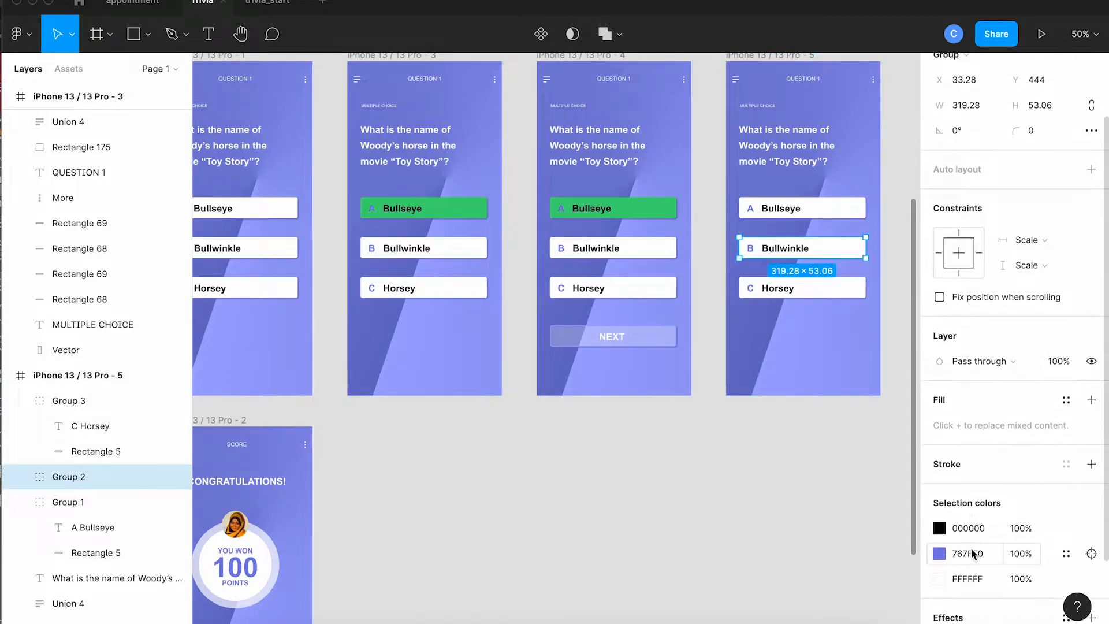
{"action": "left_click", "coordinate": [939, 580]}
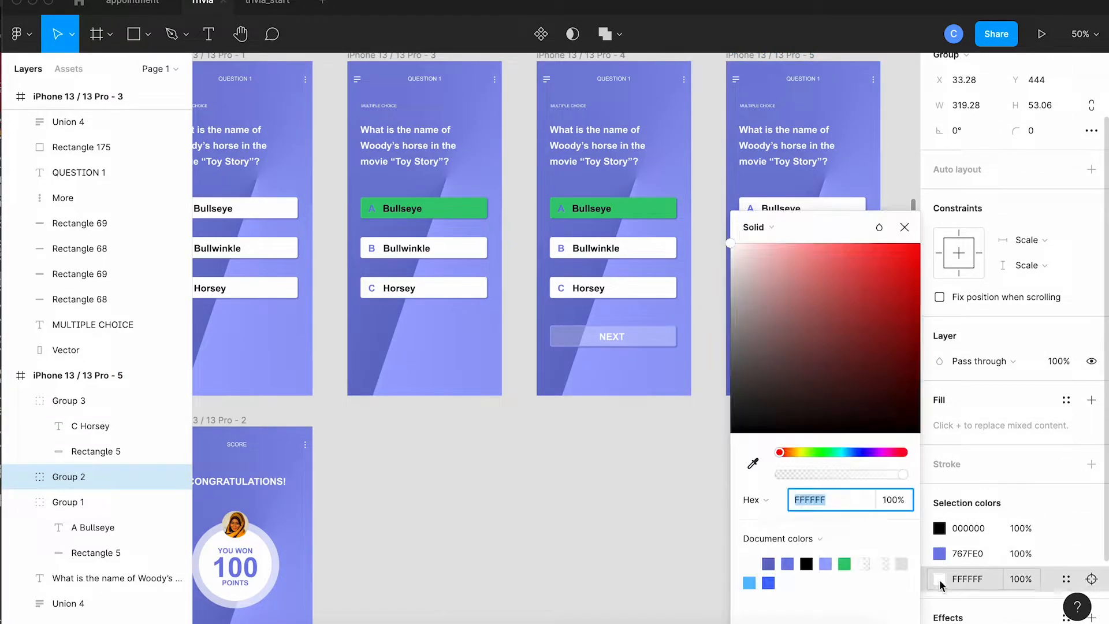
{"action": "left_click", "coordinate": [856, 262]}
{"action": "left_click", "coordinate": [853, 273]}
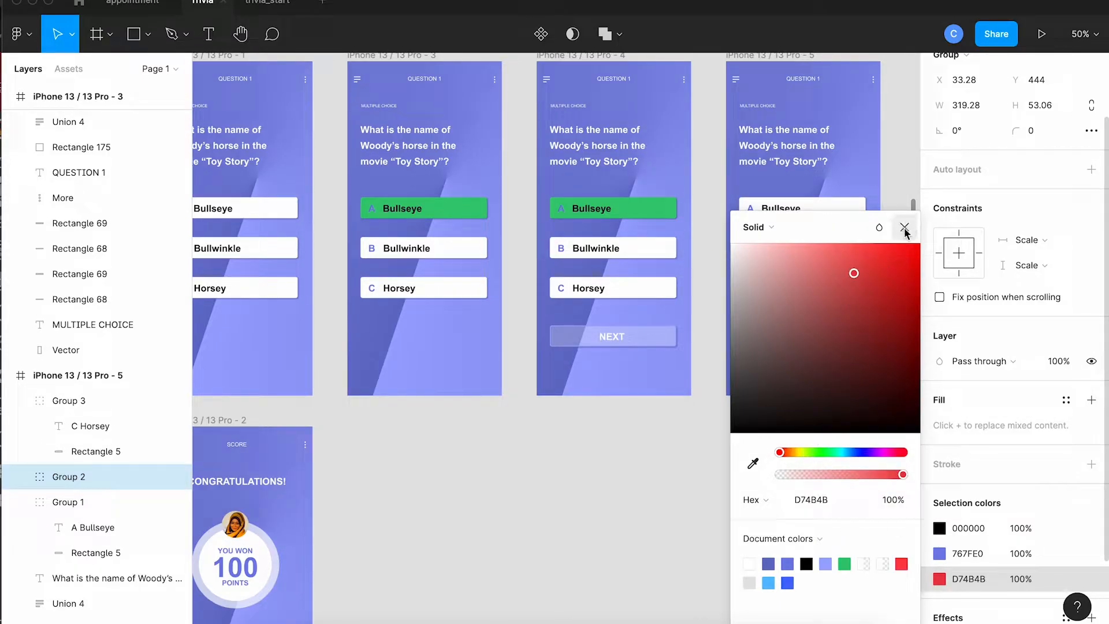
{"action": "left_click", "coordinate": [904, 227]}
{"action": "left_click", "coordinate": [889, 287]}
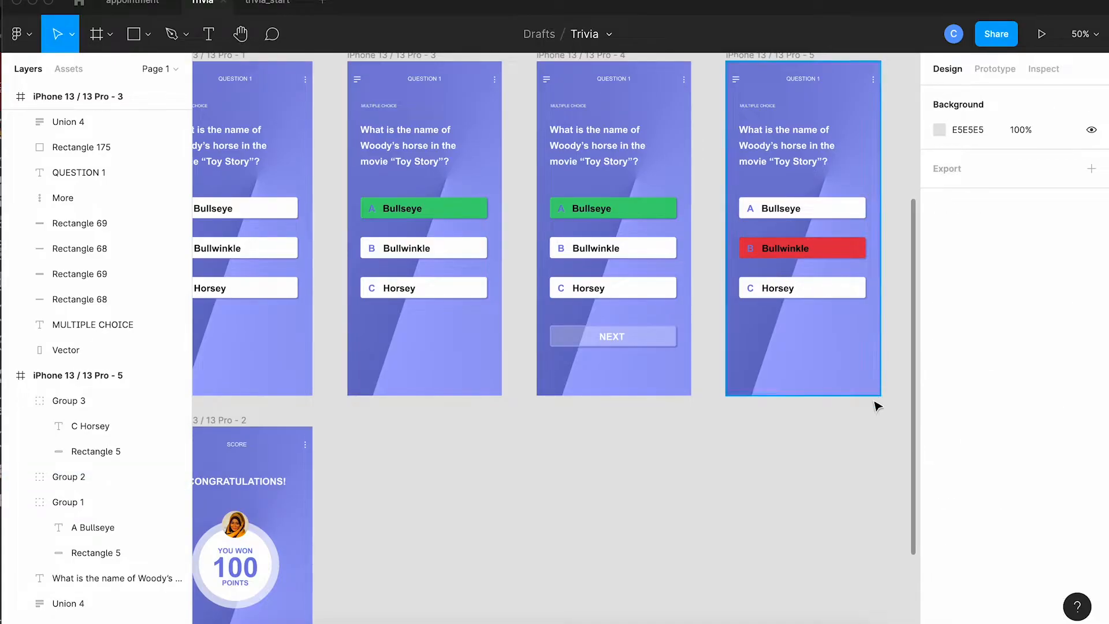
Duplicate the red Bullwinkle frame and place the copy beside it at X 1717, Y -423.
{"action": "scroll", "coordinate": [877, 406], "scroll_direction": "down", "scroll_amount": 1}
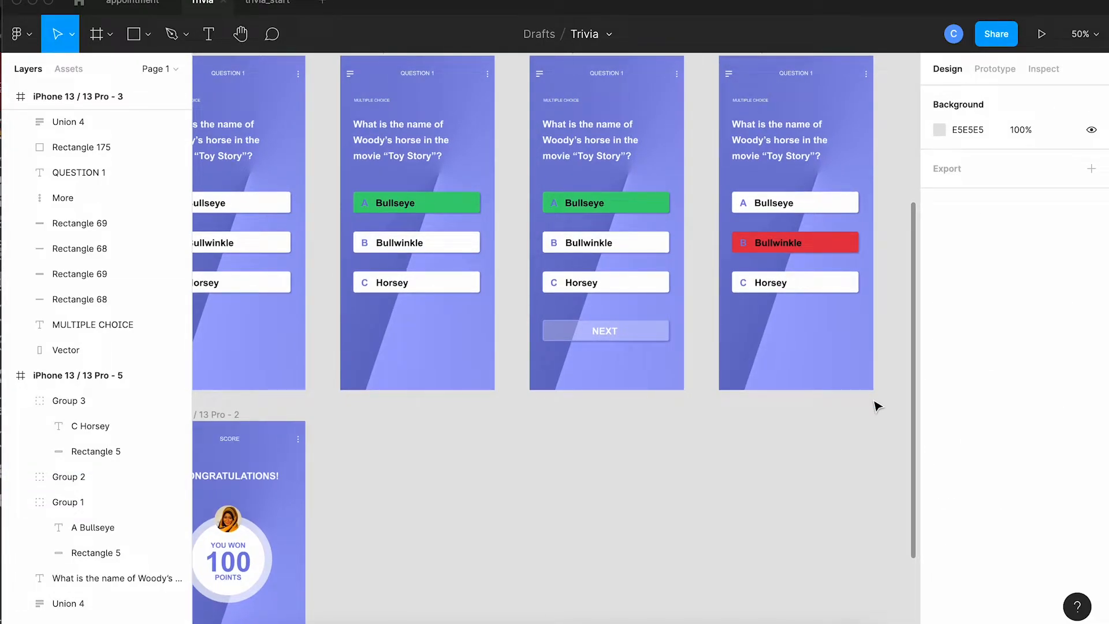
{"action": "scroll", "coordinate": [878, 406], "scroll_direction": "up", "scroll_amount": 2}
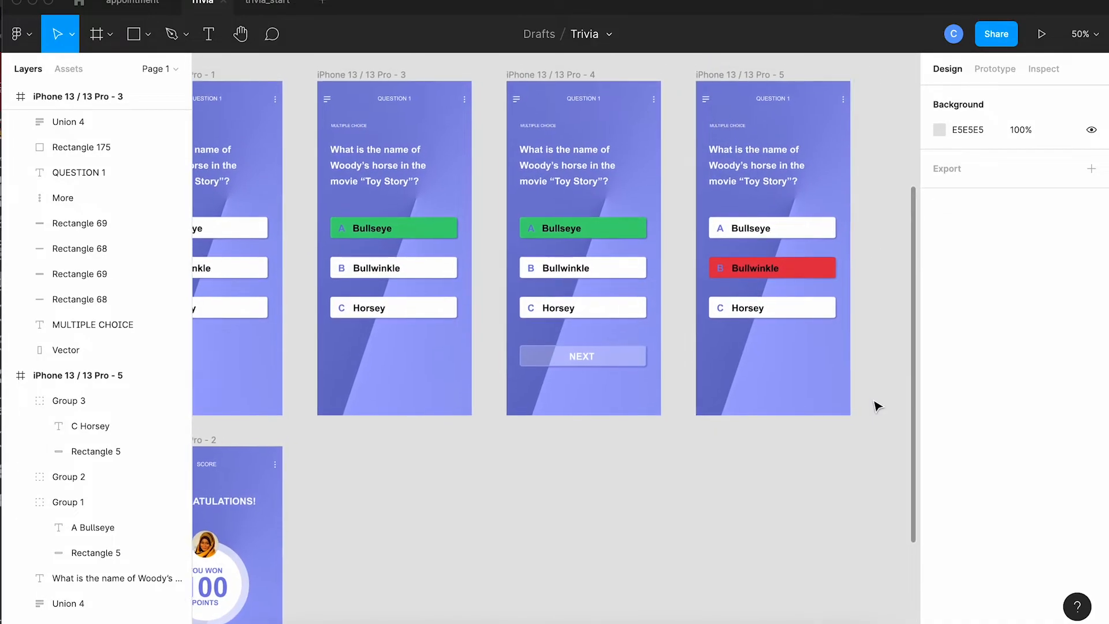
{"action": "scroll", "coordinate": [875, 404], "scroll_direction": "right", "scroll_amount": 5}
{"action": "left_click_drag", "start_coordinate": [542, 91], "coordinate": [728, 88]}
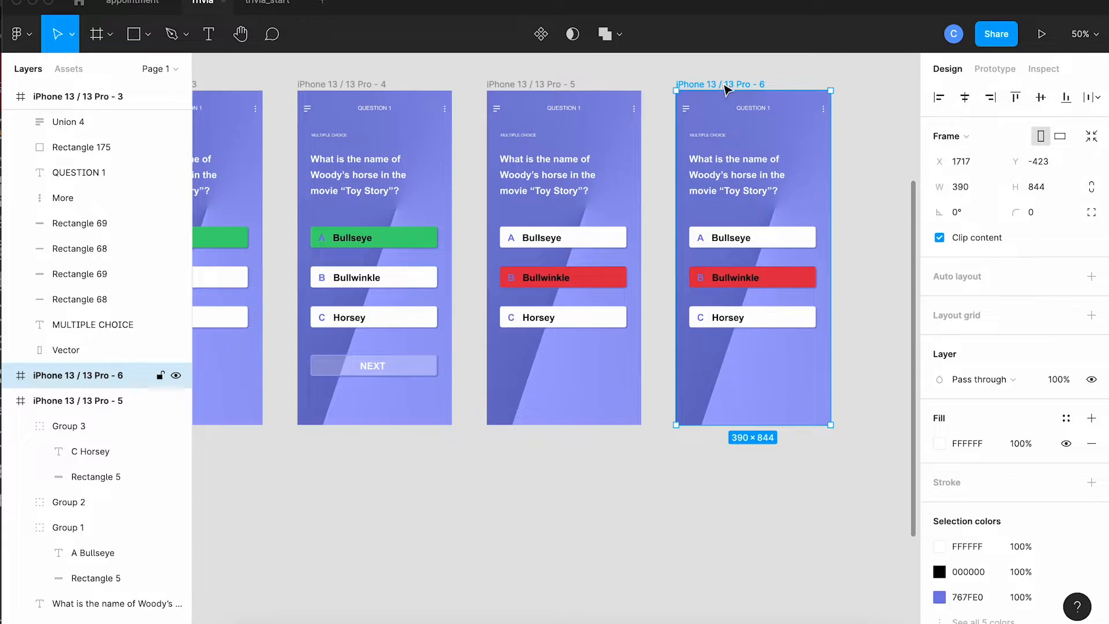
Copy the NEXT button group from frame iPhone 13 / 13 Pro - 4 into the newly duplicated red Bullwinkle frame.
{"action": "left_click", "coordinate": [411, 366]}
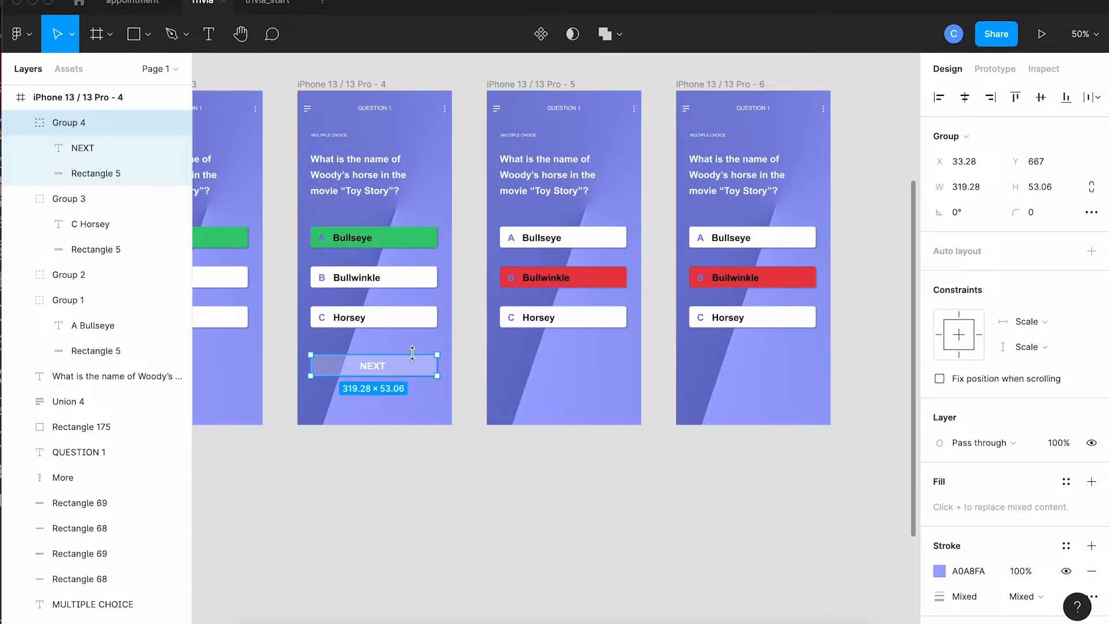
{"action": "left_click", "coordinate": [716, 85]}
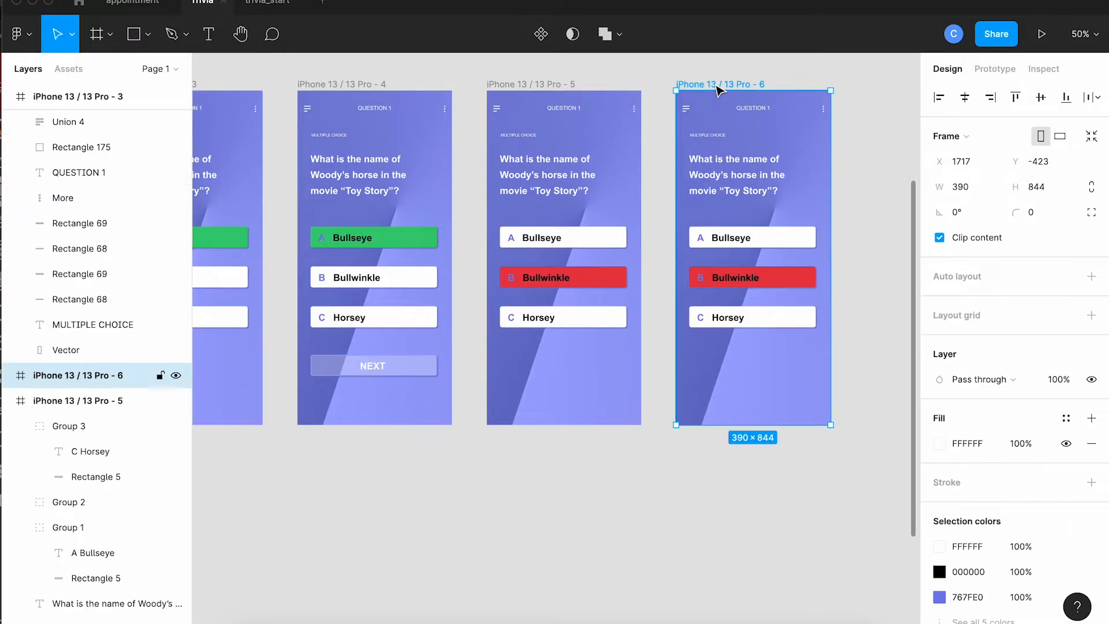
{"action": "key", "text": "super+v"}
Change the label of the pasted button to TRY AGAIN.
{"action": "double_click", "coordinate": [759, 368]}
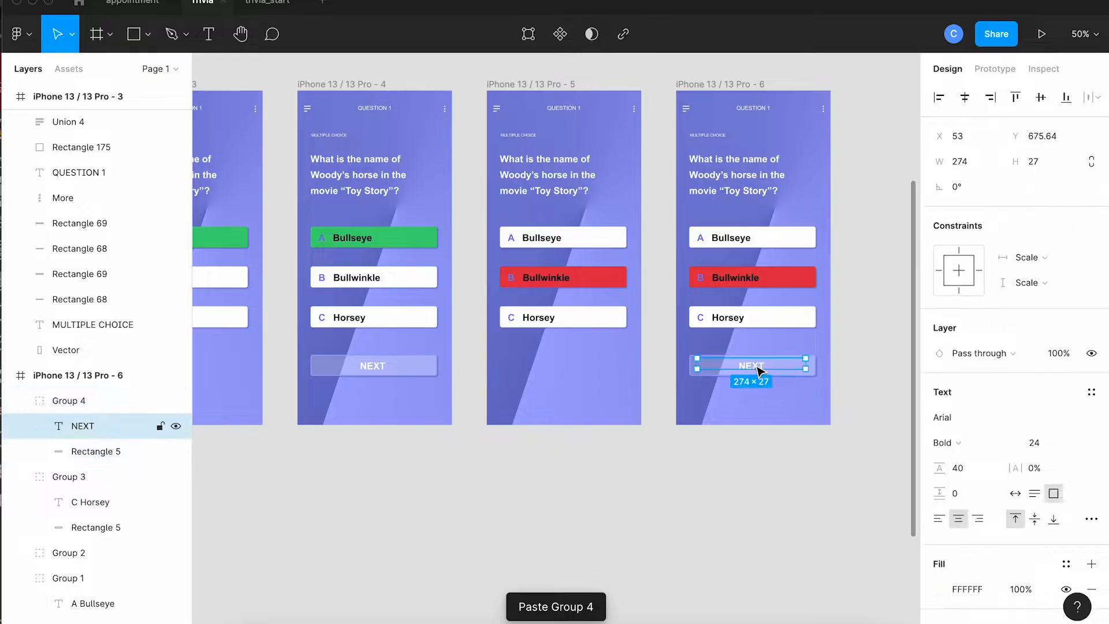
{"action": "double_click", "coordinate": [758, 369]}
{"action": "type", "text": "TR"}
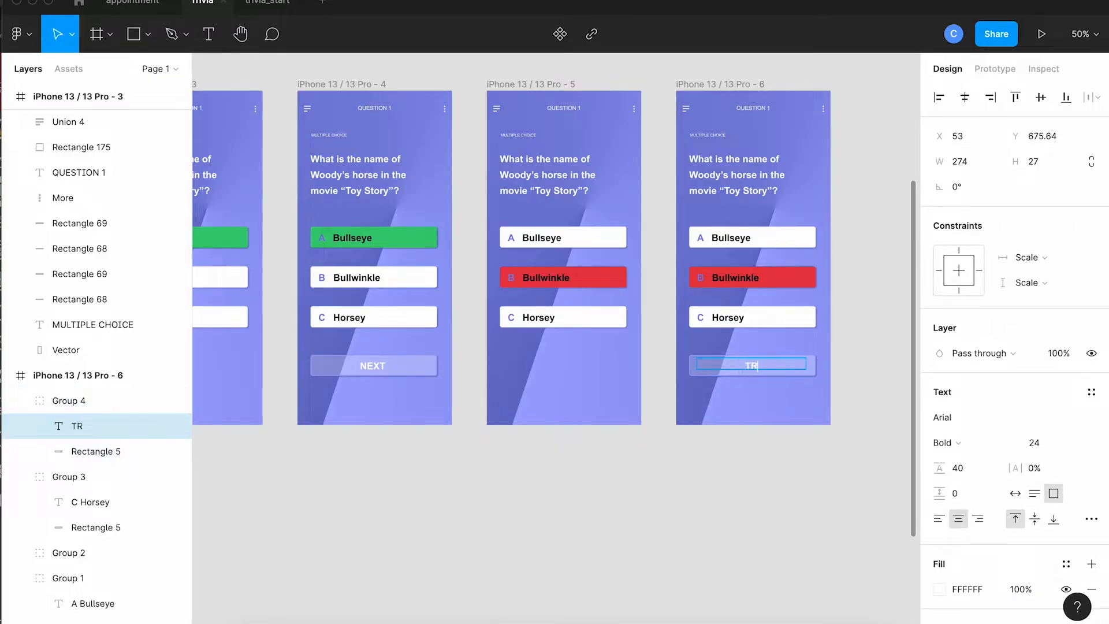
{"action": "type", "text": "Y AGAIN"}
{"action": "key", "text": "Escape"}
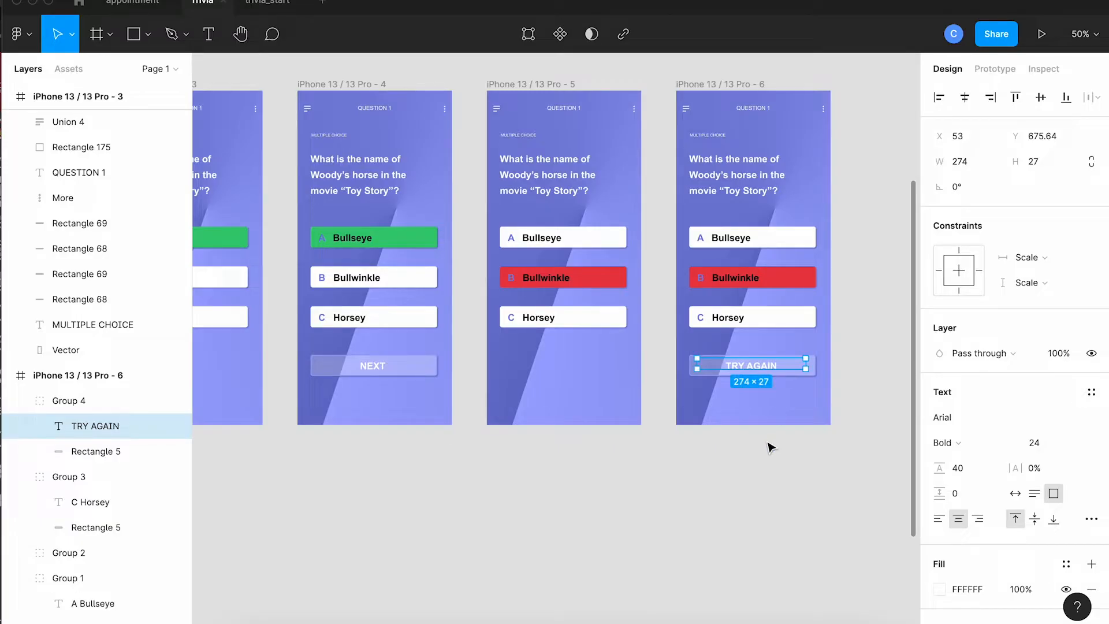
{"action": "left_click", "coordinate": [785, 440]}
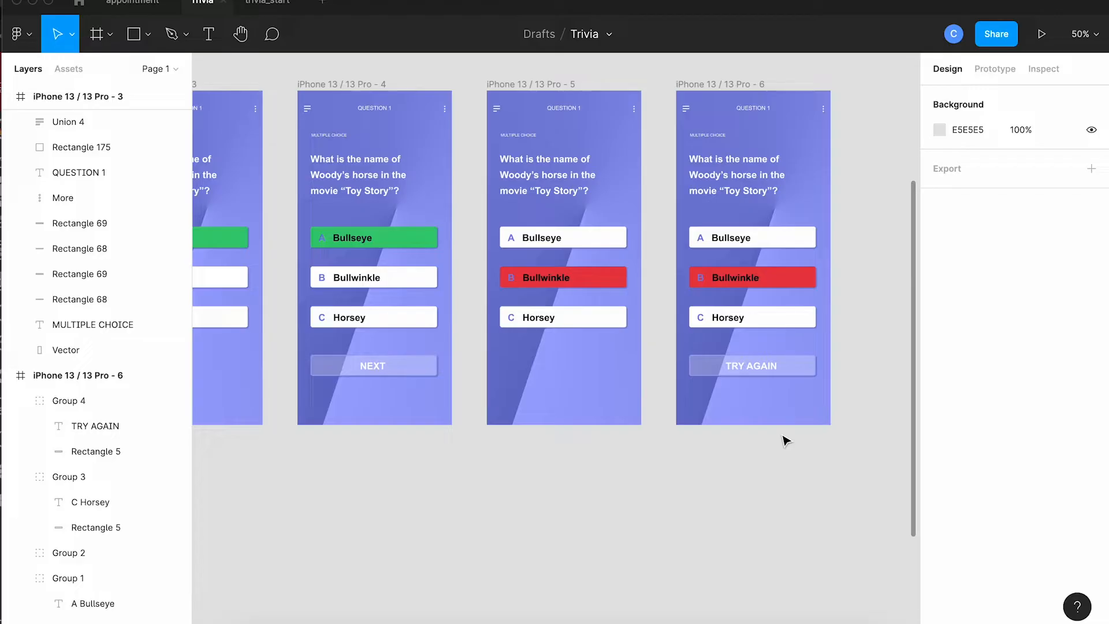
Duplicate the two red Bullwinkle frames together and place the copies after the TRY AGAIN frame in the same row.
{"action": "scroll", "coordinate": [327, 144], "scroll_direction": "up", "scroll_amount": 3}
{"action": "left_click", "coordinate": [328, 147]}
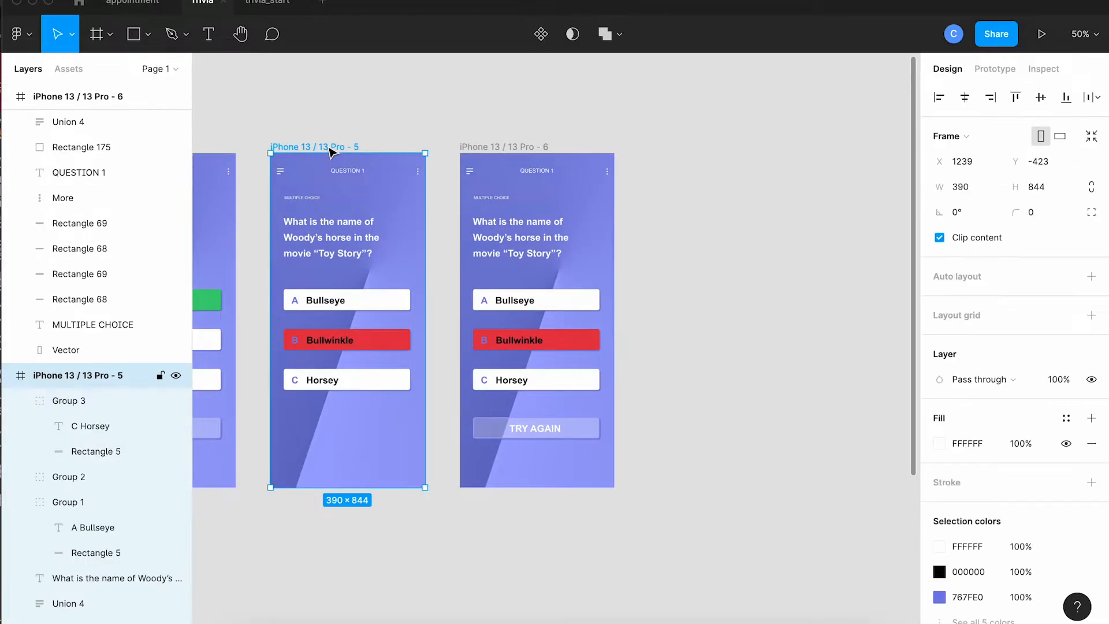
{"action": "left_click", "coordinate": [484, 147], "text": "shift"}
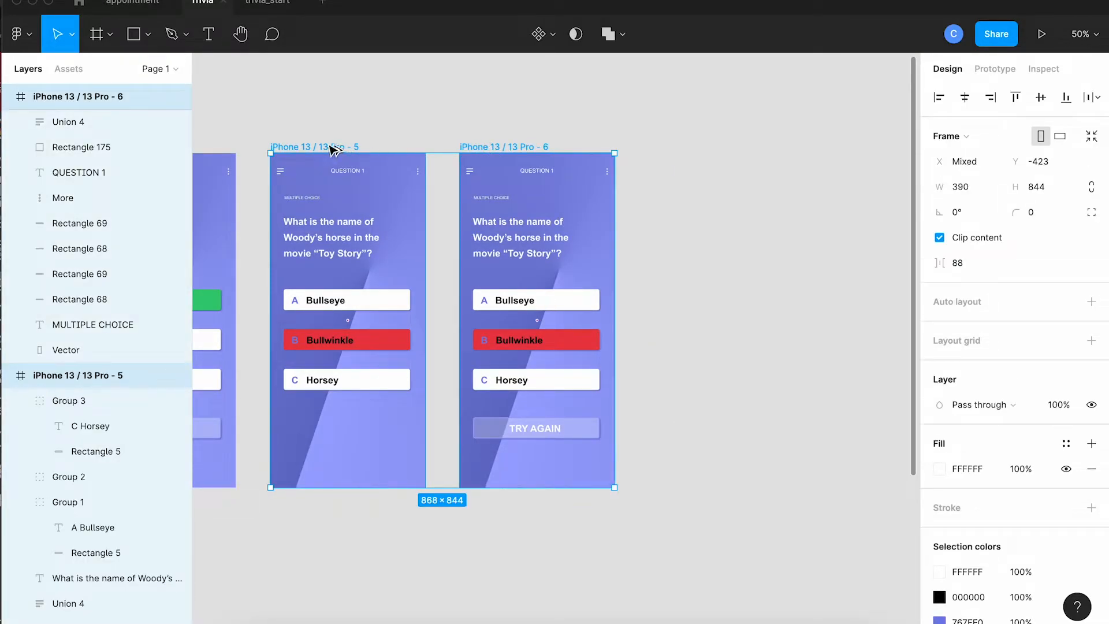
{"action": "left_click_drag", "start_coordinate": [370, 148], "coordinate": [714, 148]}
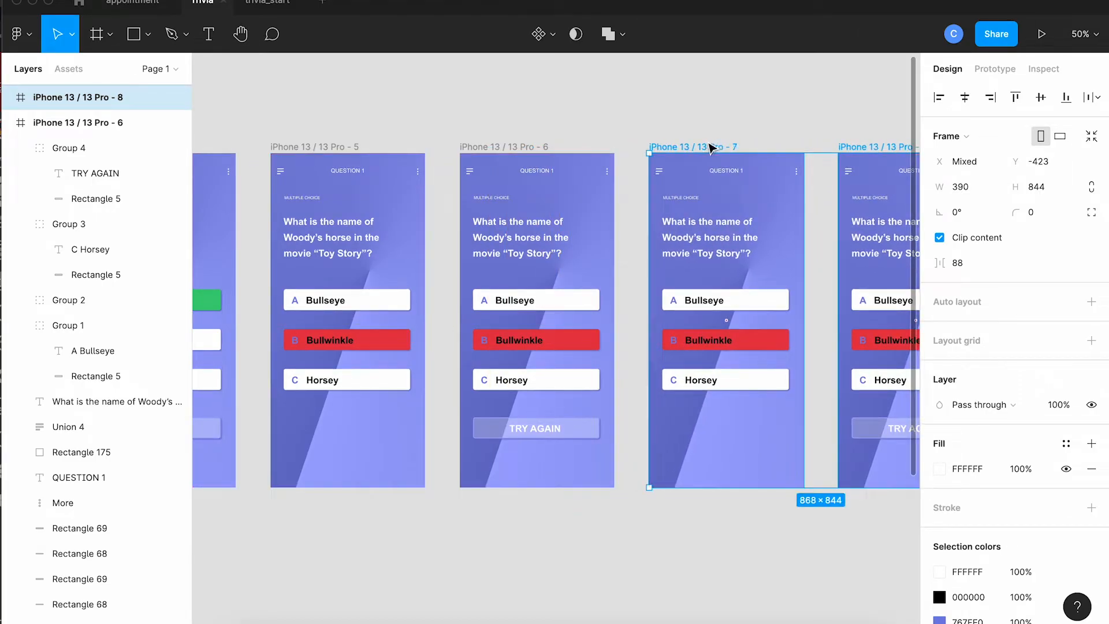
{"action": "scroll", "coordinate": [716, 523], "scroll_direction": "right", "scroll_amount": 5}
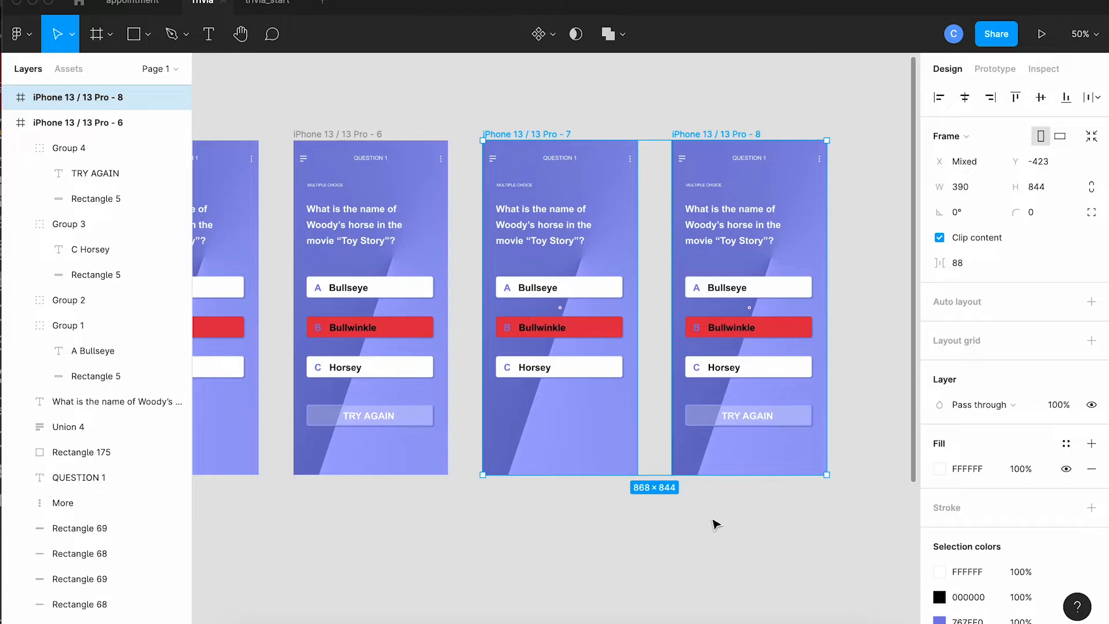
{"action": "left_click", "coordinate": [717, 524]}
Set the Bullwinkle answer's red fill back to white FFFFFF on both newly copied frames.
{"action": "left_click", "coordinate": [597, 321]}
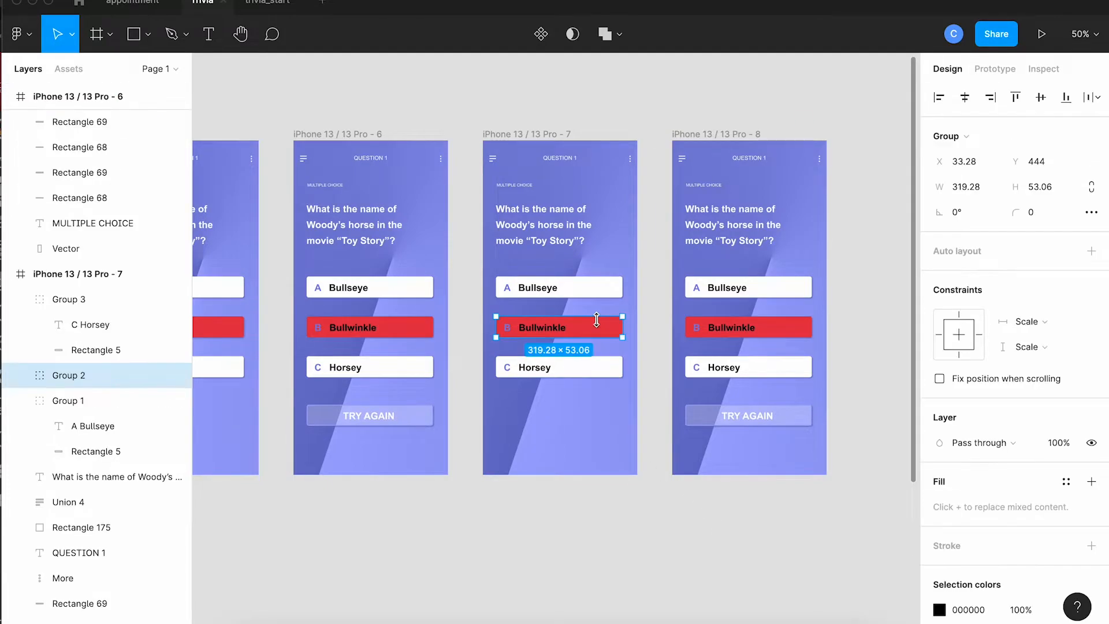
{"action": "left_click", "coordinate": [774, 327], "text": "shift"}
{"action": "scroll", "coordinate": [1013, 446], "scroll_direction": "down", "scroll_amount": 2}
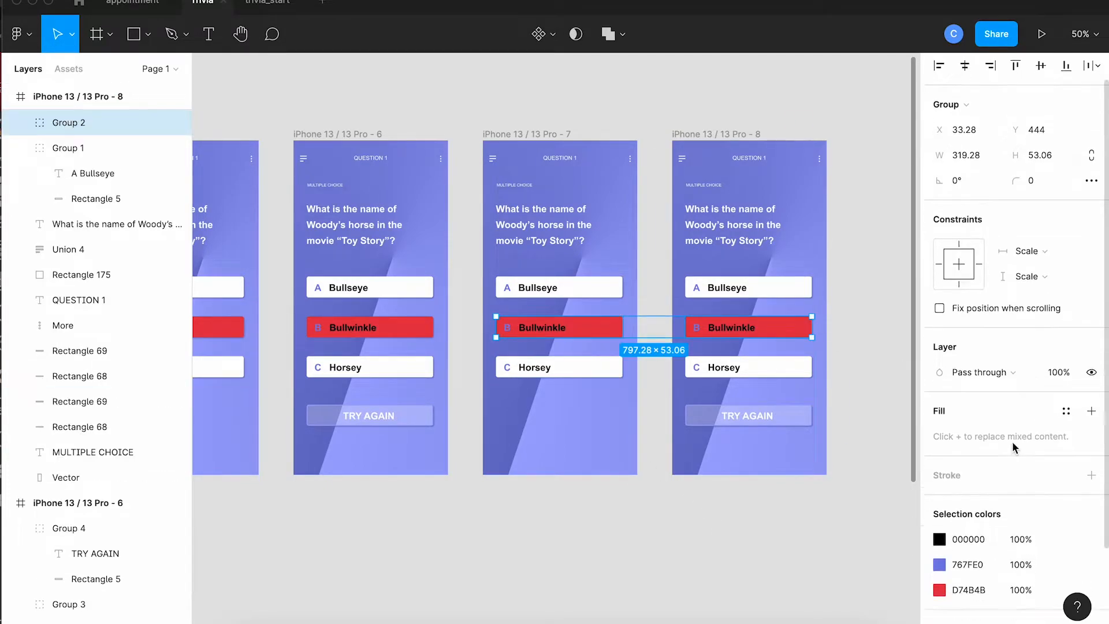
{"action": "scroll", "coordinate": [1012, 446], "scroll_direction": "down", "scroll_amount": 3}
{"action": "left_click", "coordinate": [939, 488]}
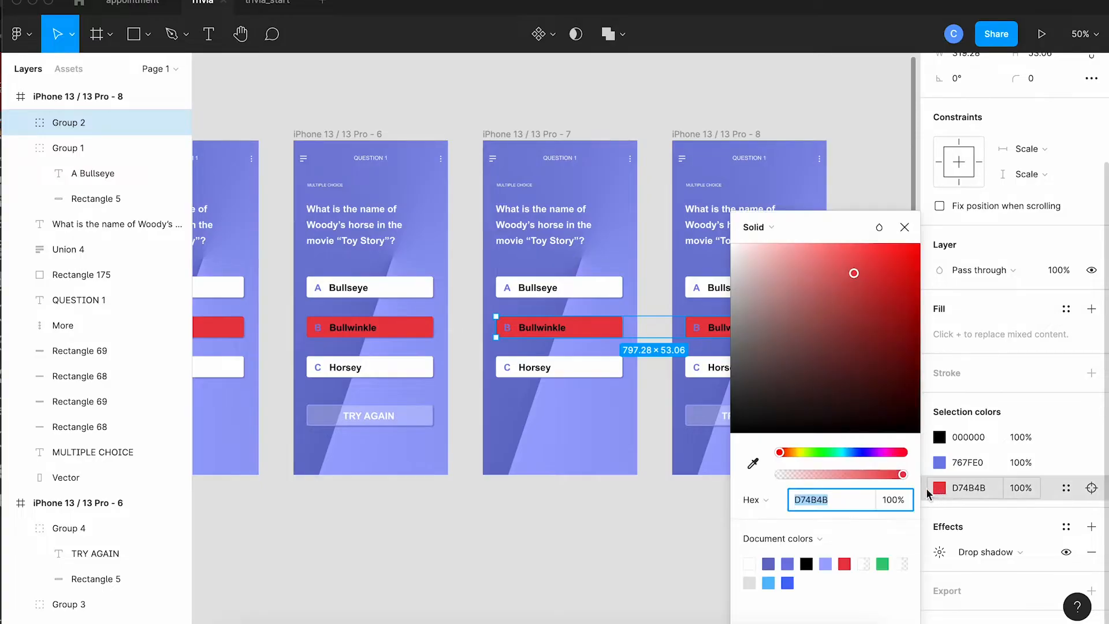
{"action": "left_click", "coordinate": [750, 563]}
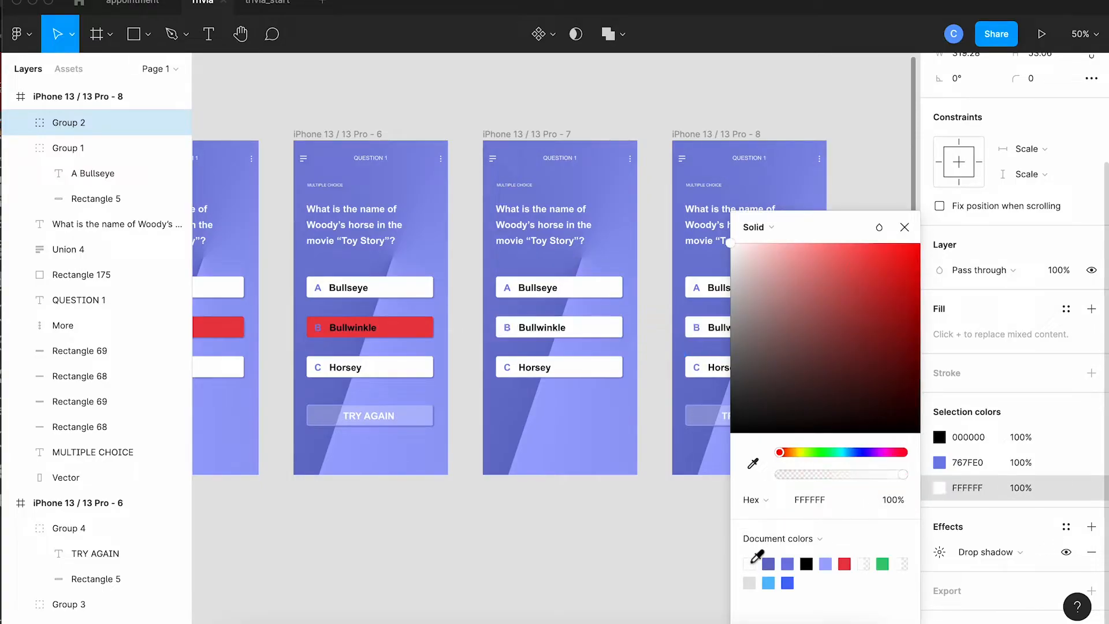
Change the white fill of the Horsey answer to red D74B4B on both newly copied frames.
{"action": "left_click", "coordinate": [603, 373]}
{"action": "scroll", "coordinate": [603, 373], "scroll_direction": "right", "scroll_amount": 2}
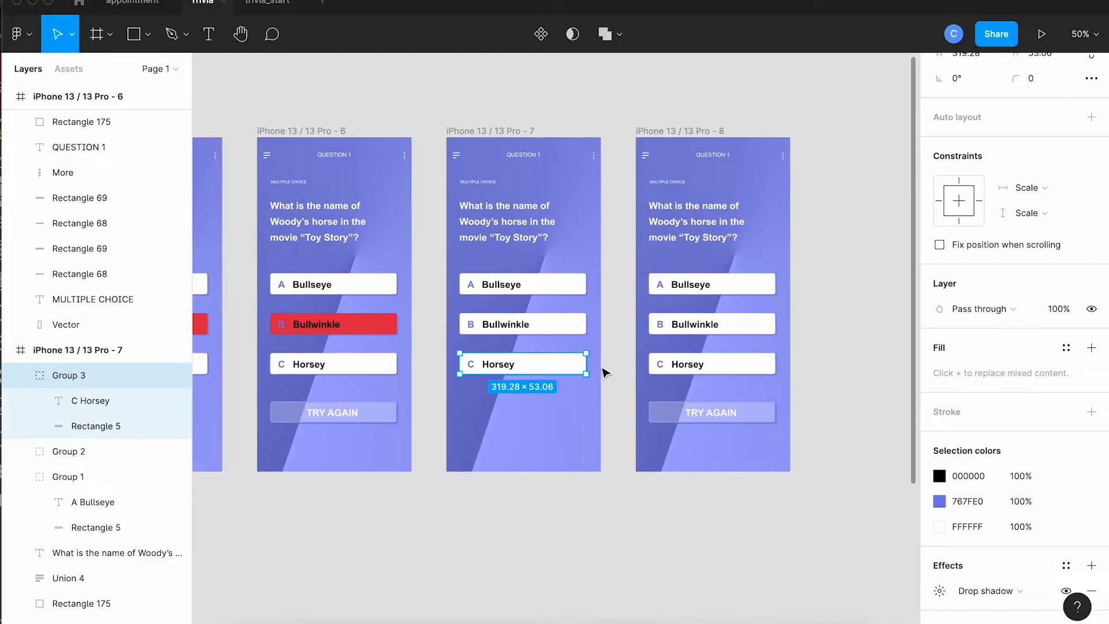
{"action": "left_click", "coordinate": [738, 366], "text": "shift"}
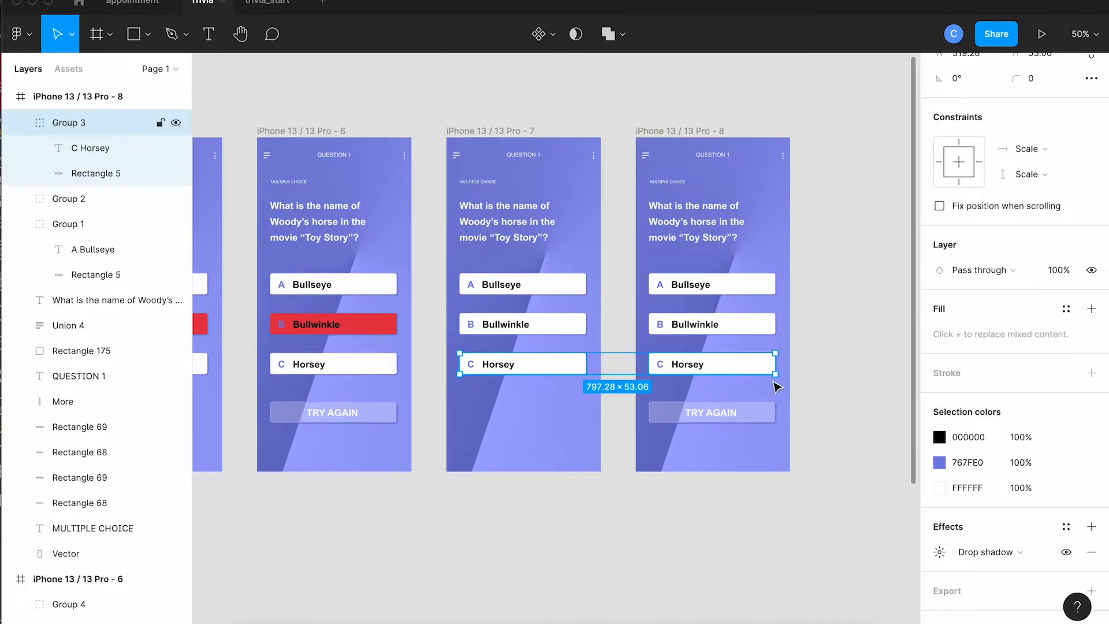
{"action": "left_click", "coordinate": [940, 488]}
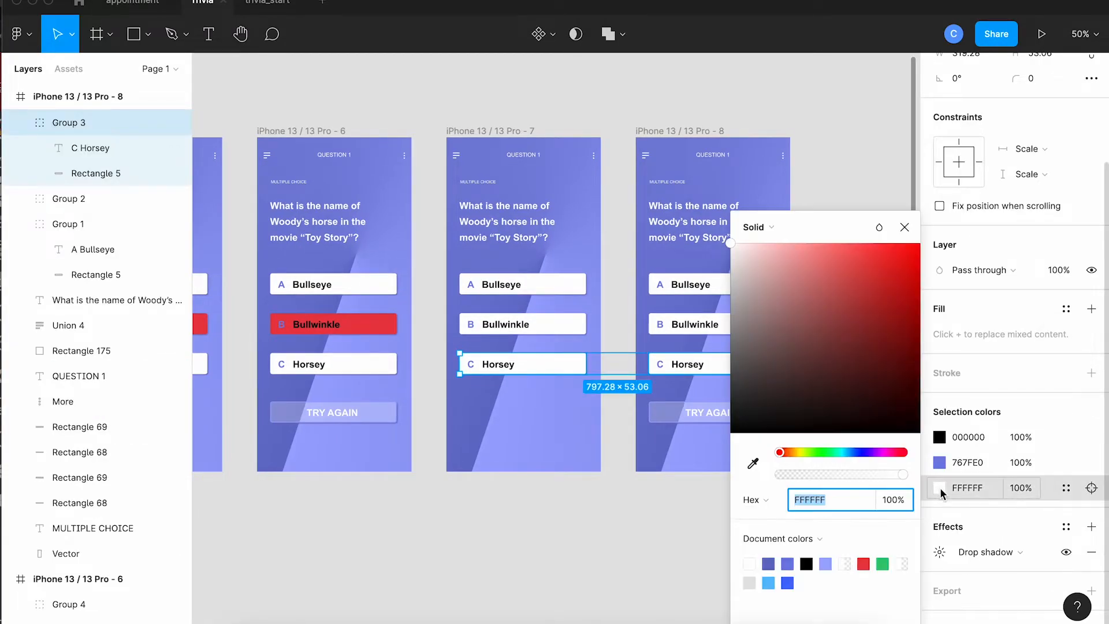
{"action": "left_click", "coordinate": [867, 564]}
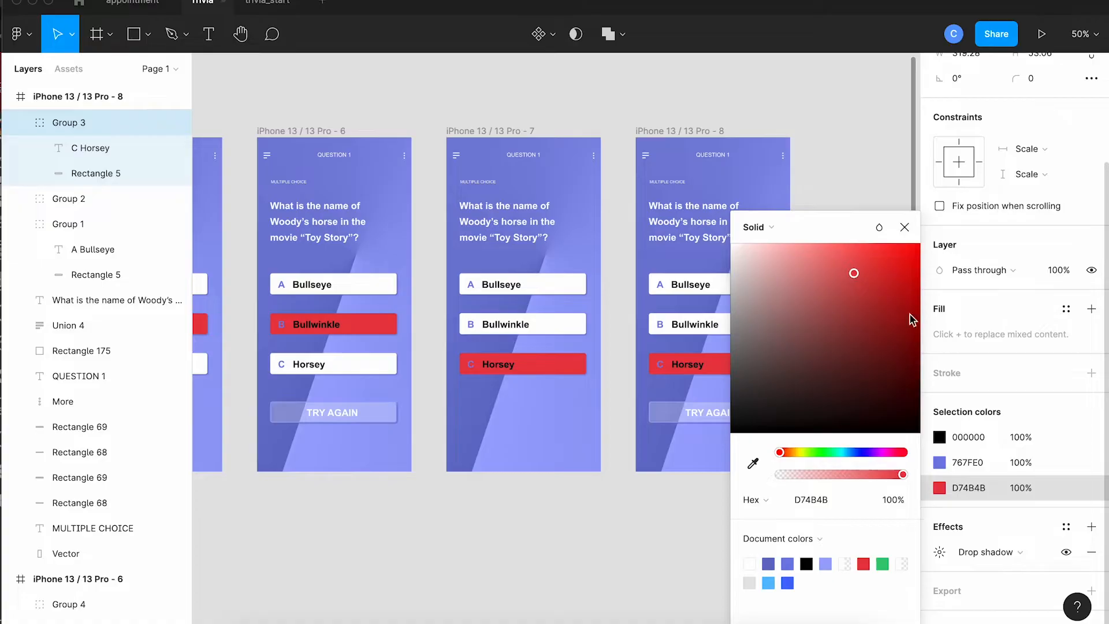
{"action": "left_click", "coordinate": [904, 227]}
{"action": "left_click", "coordinate": [866, 206]}
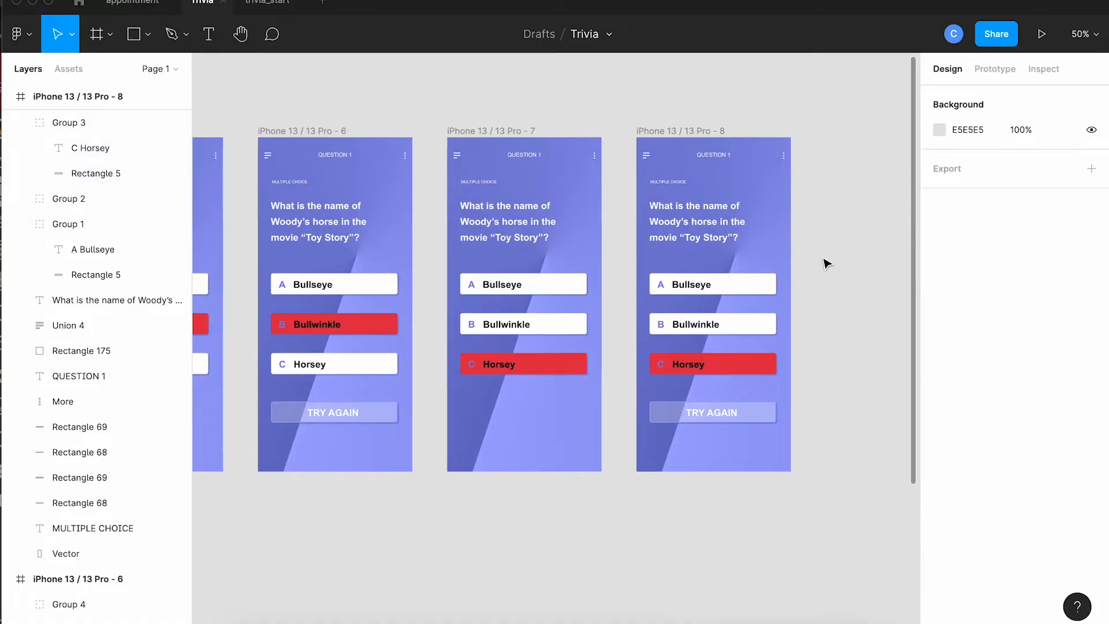
Switch to prototyping and link the Bullseye answer on the first question frame to the green-answer frame, navigating on click.
{"action": "scroll", "coordinate": [828, 264], "scroll_direction": "down", "scroll_amount": 2}
{"action": "key", "text": "minus"}
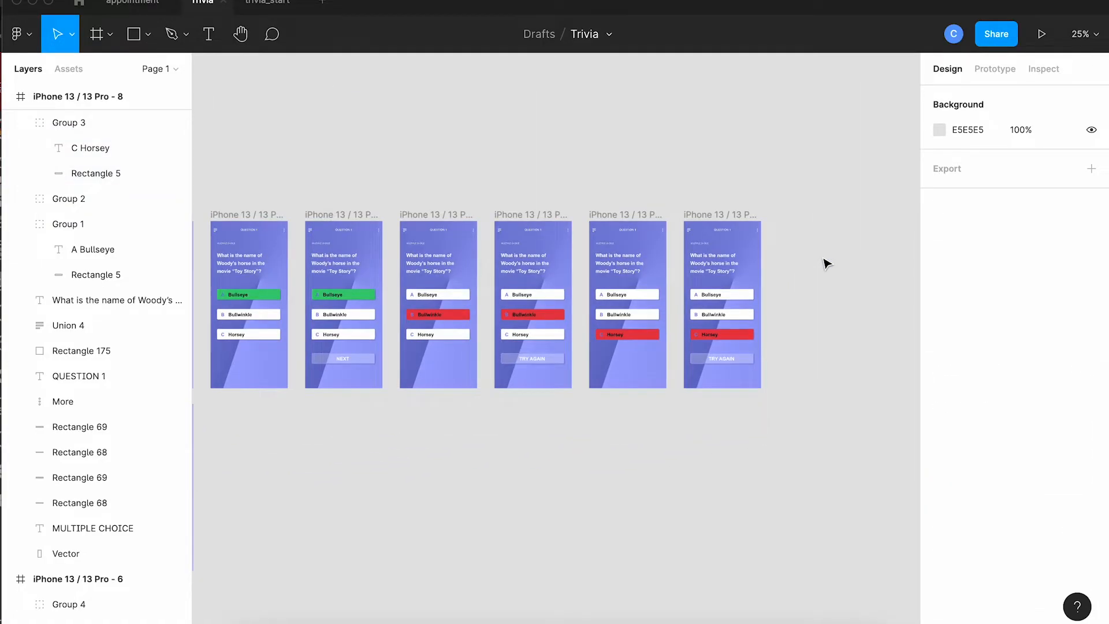
{"action": "scroll", "coordinate": [827, 264], "scroll_direction": "left", "scroll_amount": 4}
{"action": "scroll", "coordinate": [827, 264], "scroll_direction": "down", "scroll_amount": 1}
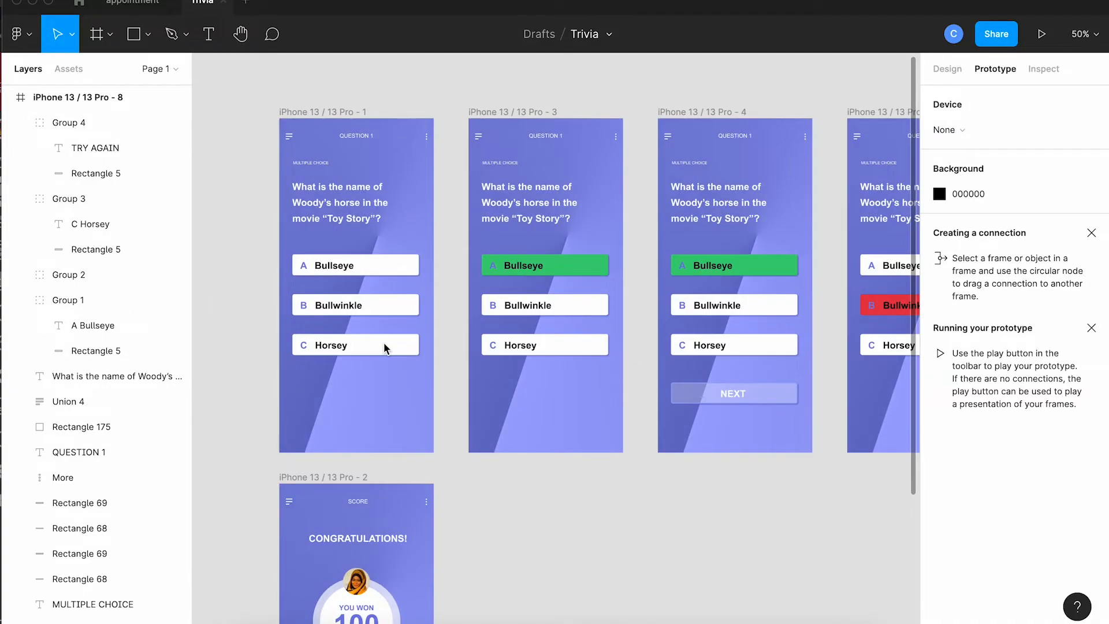
{"action": "left_click", "coordinate": [414, 264]}
{"action": "left_click_drag", "start_coordinate": [419, 265], "coordinate": [477, 281]}
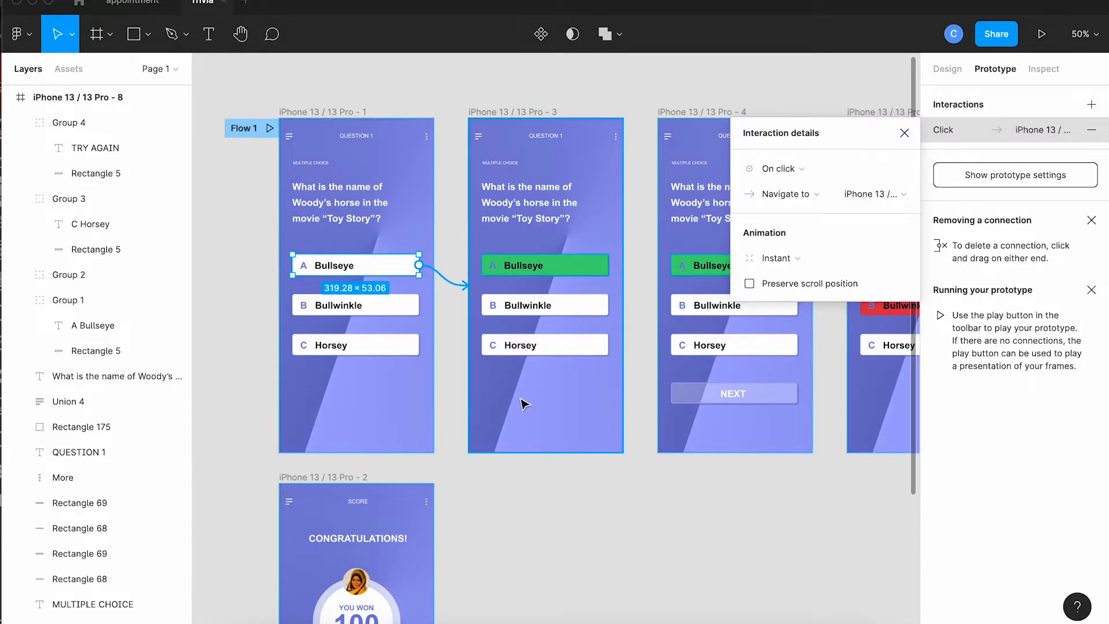
Link the green-answer frame iPhone 13 / 13 Pro - 3 to the NEXT-button frame with an After delay trigger.
{"action": "scroll", "coordinate": [524, 401], "scroll_direction": "right", "scroll_amount": 3}
{"action": "scroll", "coordinate": [524, 404], "scroll_direction": "right", "scroll_amount": 1}
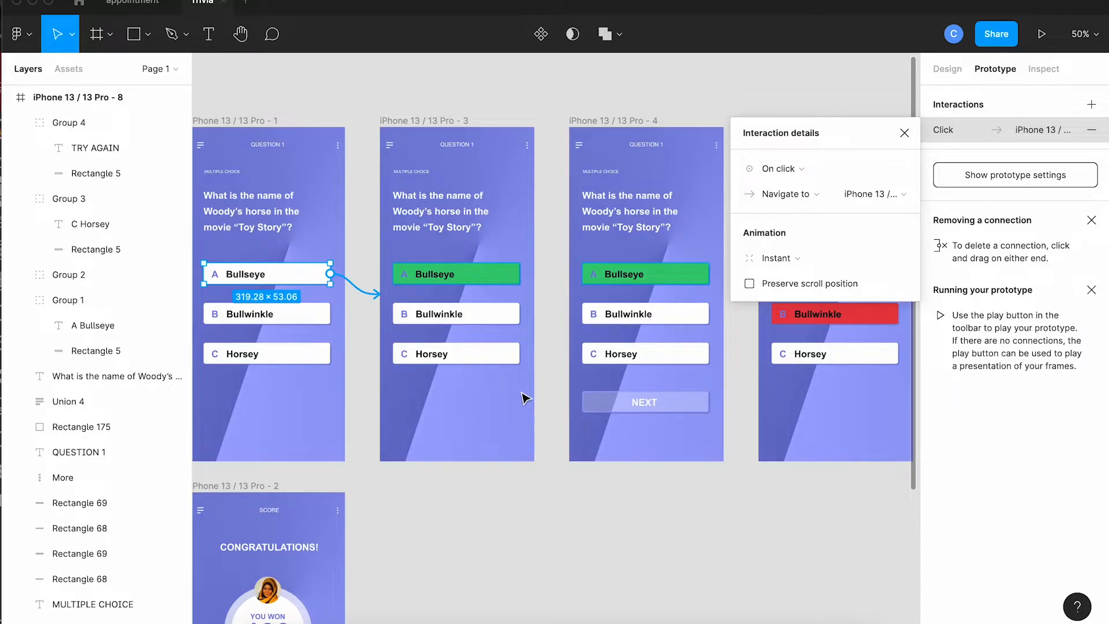
{"action": "left_click", "coordinate": [448, 122]}
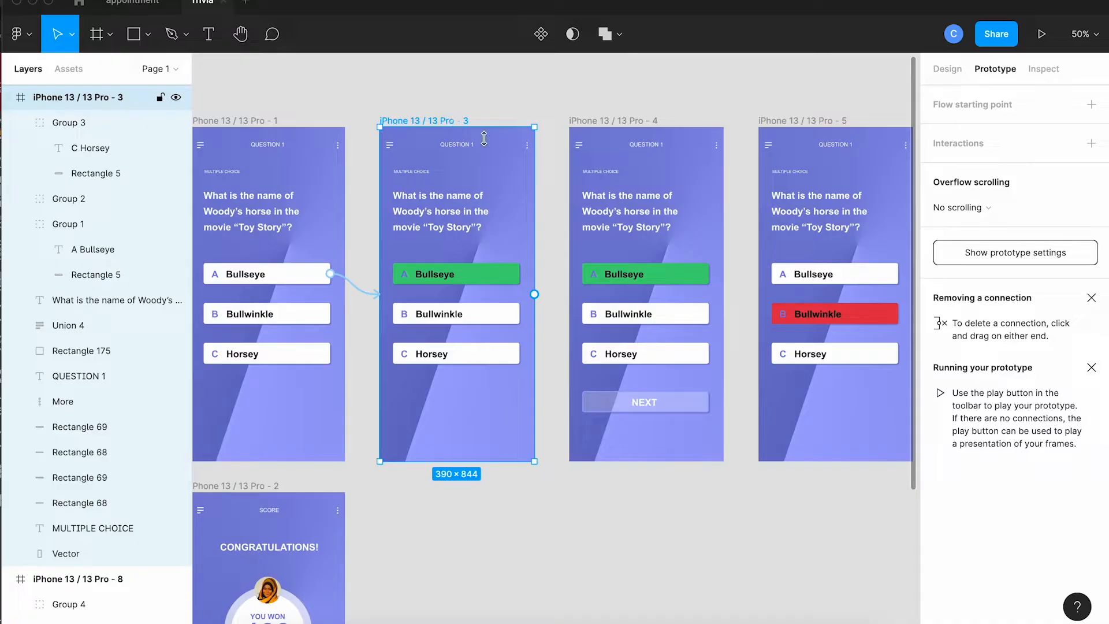
{"action": "left_click_drag", "start_coordinate": [534, 295], "coordinate": [578, 274]}
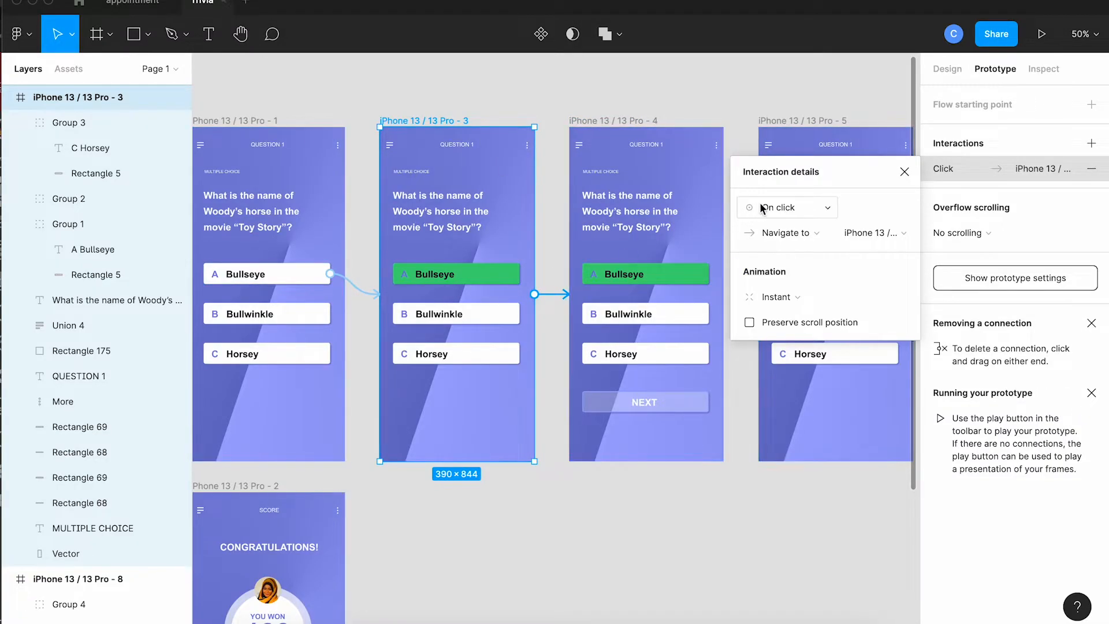
{"action": "left_click", "coordinate": [763, 208]}
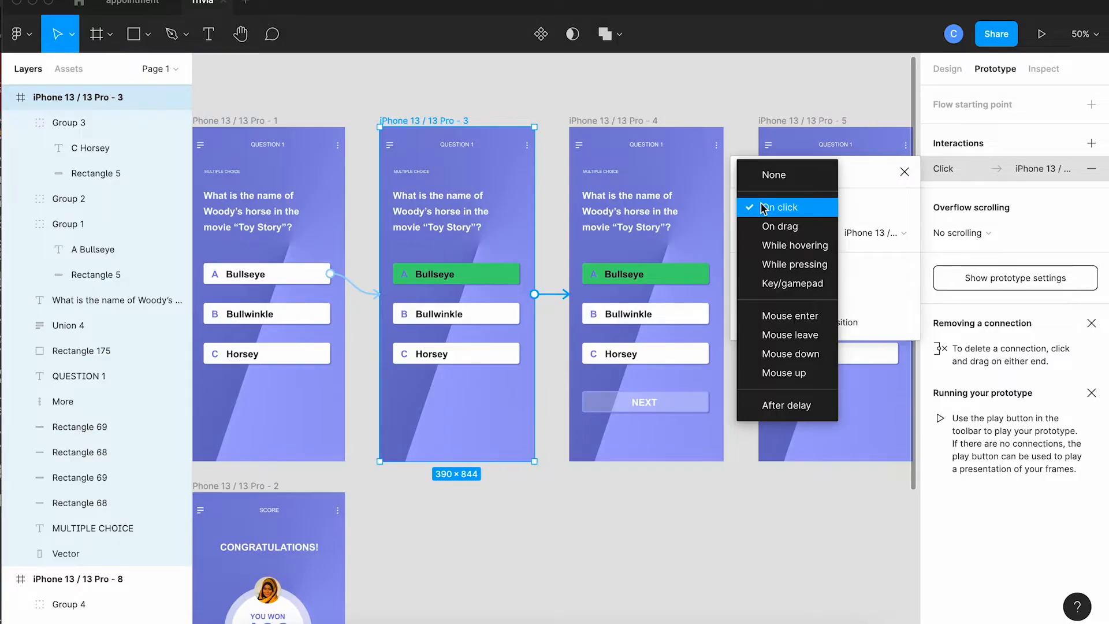
{"action": "left_click", "coordinate": [794, 408]}
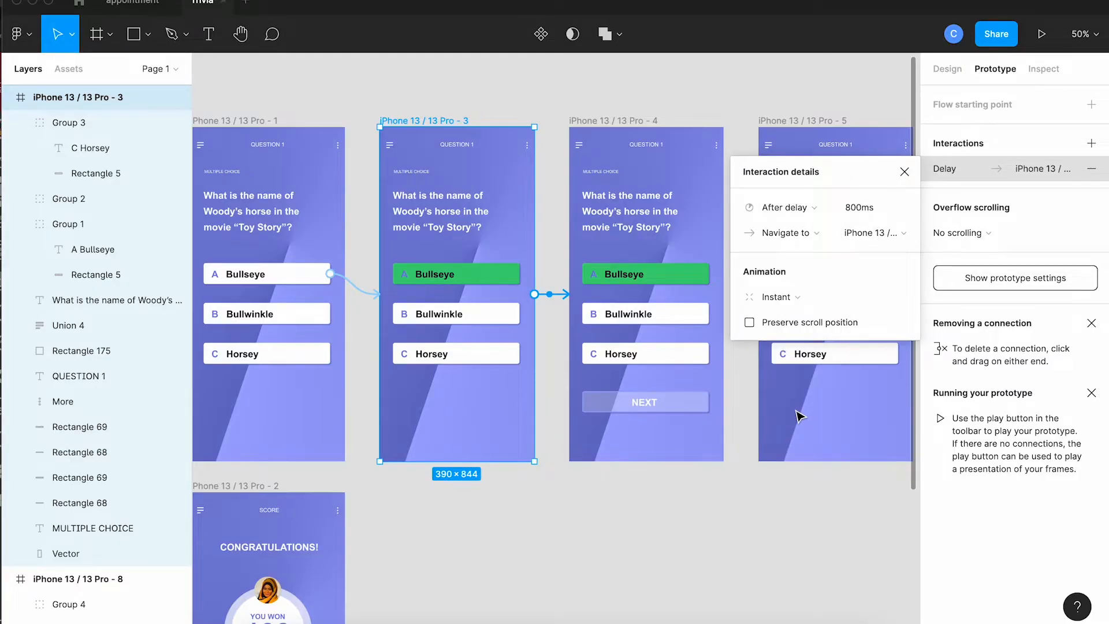
Set the delay on the link from iPhone 13 / 13 Pro - 3 to the NEXT-button frame to 1000 ms.
{"action": "left_click", "coordinate": [866, 214]}
{"action": "type", "text": "1"}
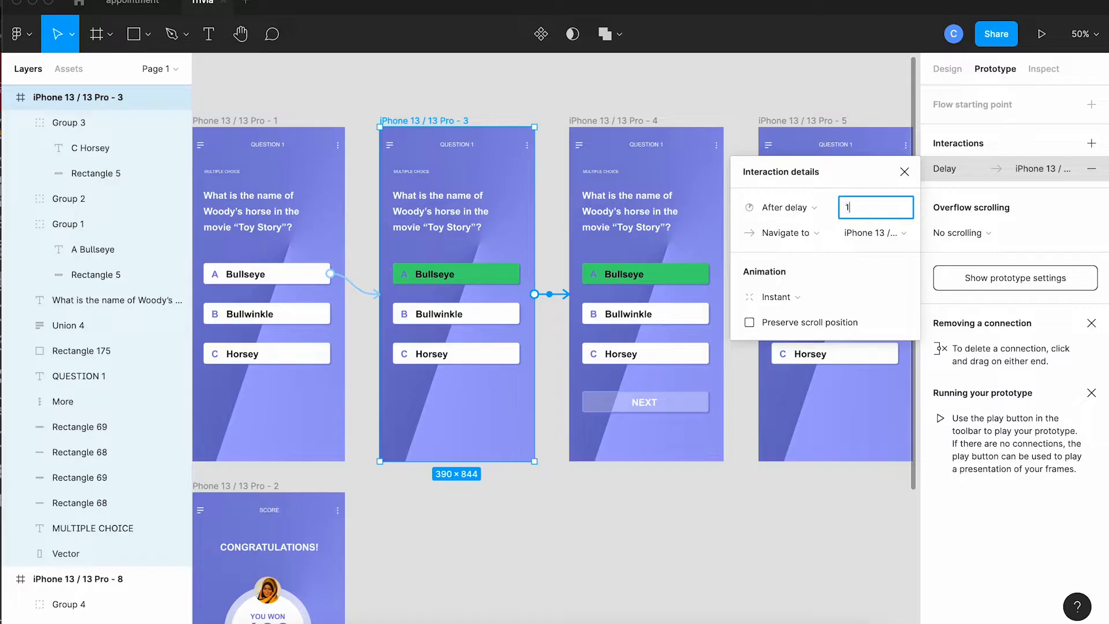
{"action": "type", "text": "000"}
{"action": "key", "text": "Tab"}
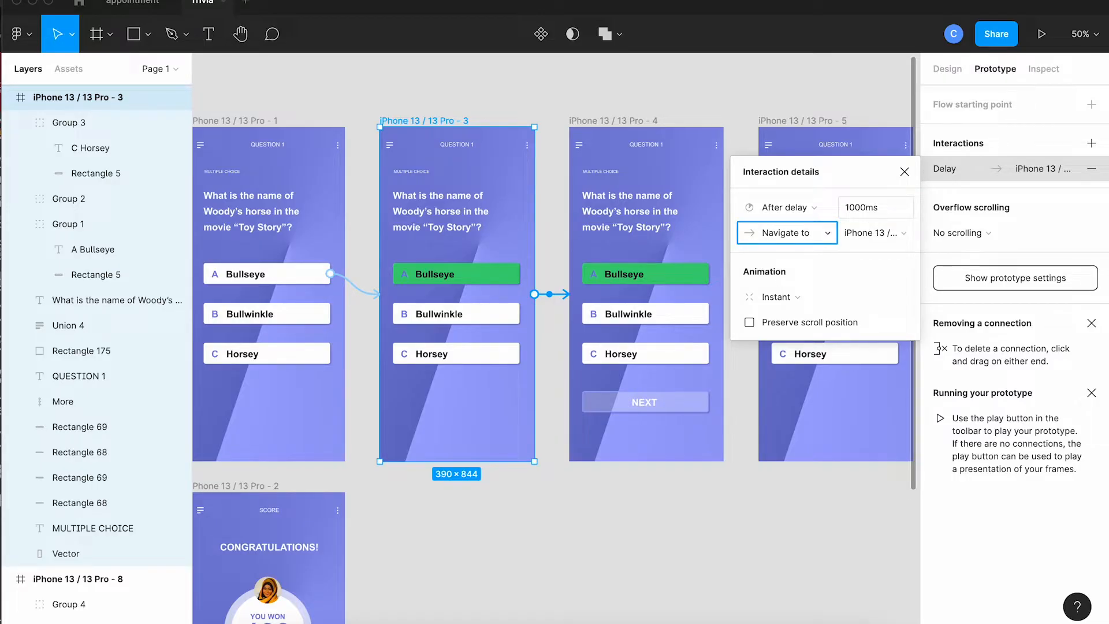
{"action": "left_click", "coordinate": [904, 172]}
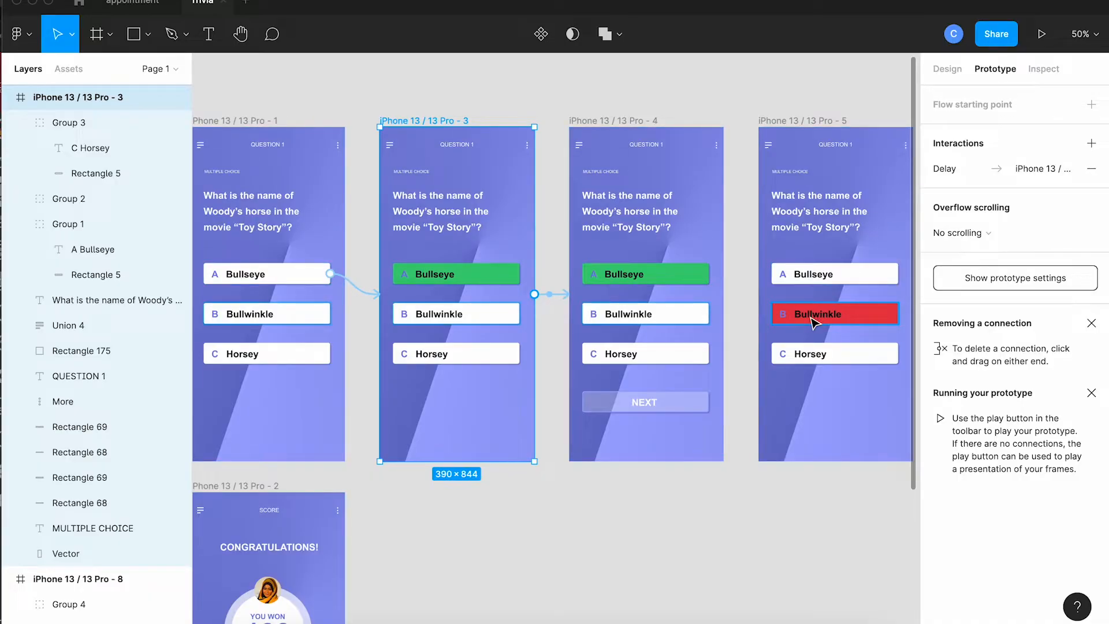
Link the NEXT button on iPhone 13 / 13 Pro - 4 to the score frame, navigating on click.
{"action": "left_click", "coordinate": [695, 405]}
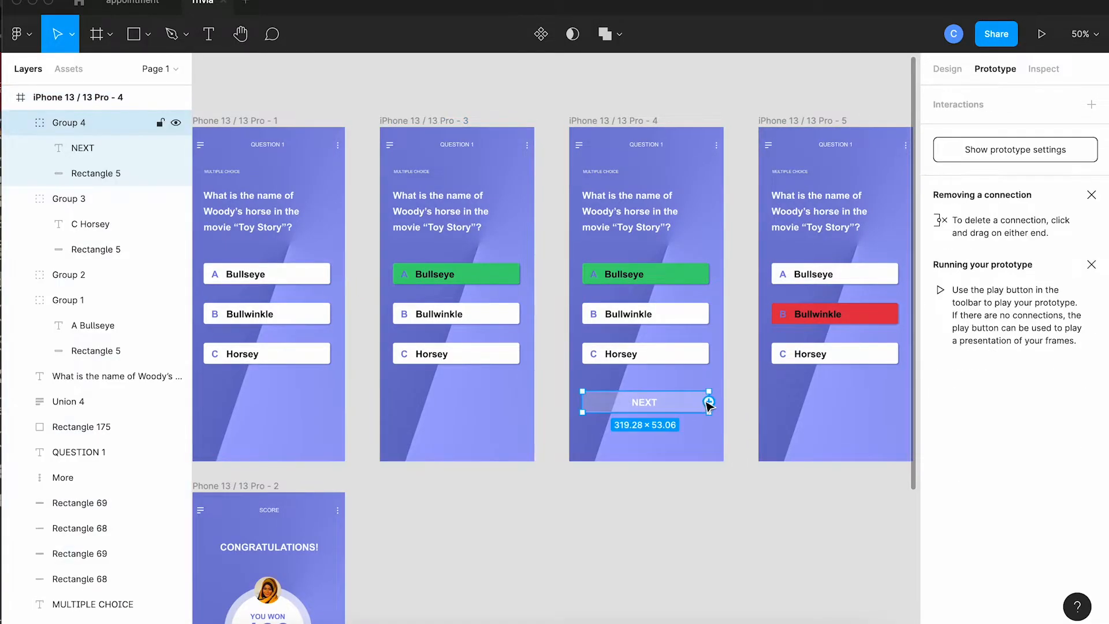
{"action": "left_click_drag", "start_coordinate": [709, 401], "coordinate": [310, 535]}
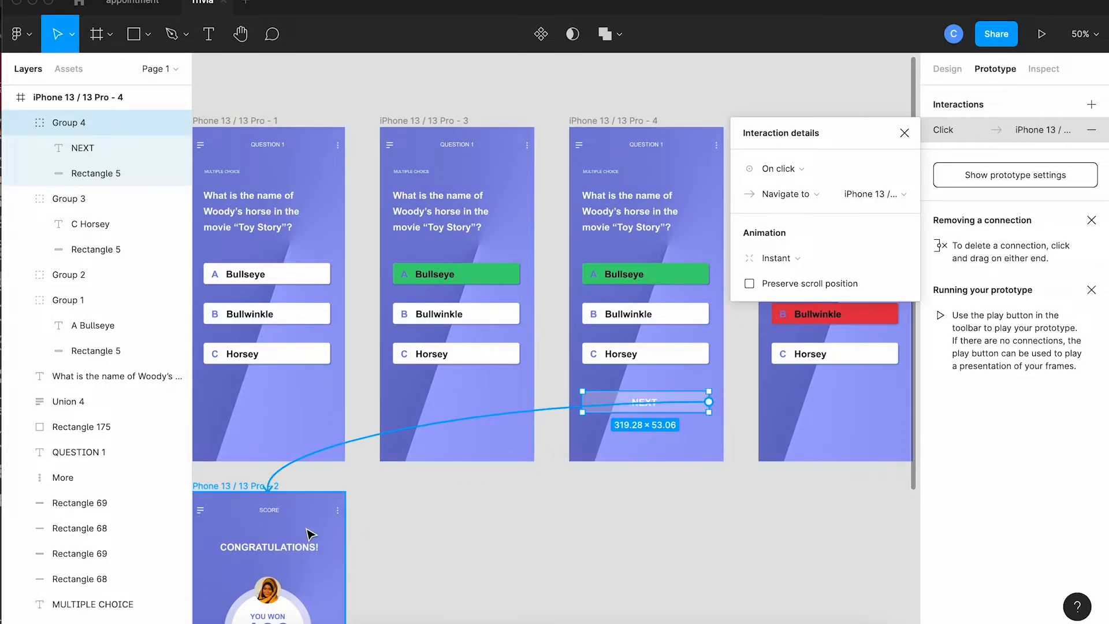
{"action": "left_click", "coordinate": [379, 555]}
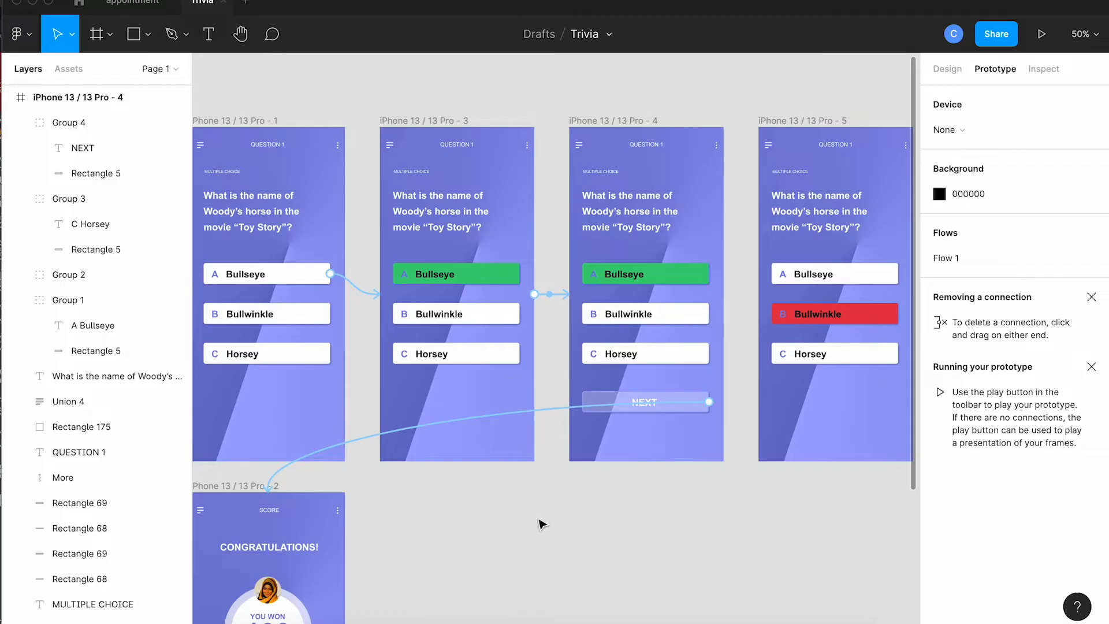
Link the Bullwinkle answer on the first question frame to the red-Bullwinkle frame iPhone 13 / 13 Pro - 5, navigating on click.
{"action": "scroll", "coordinate": [541, 524], "scroll_direction": "right", "scroll_amount": 3}
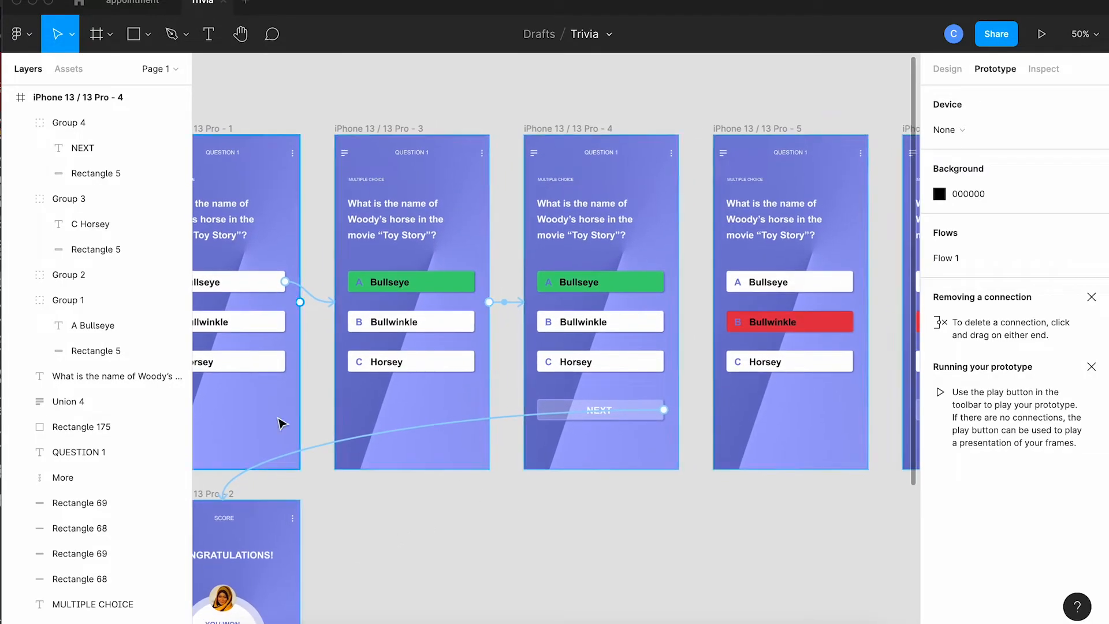
{"action": "left_click", "coordinate": [278, 321]}
{"action": "left_click_drag", "start_coordinate": [285, 325], "coordinate": [725, 304]}
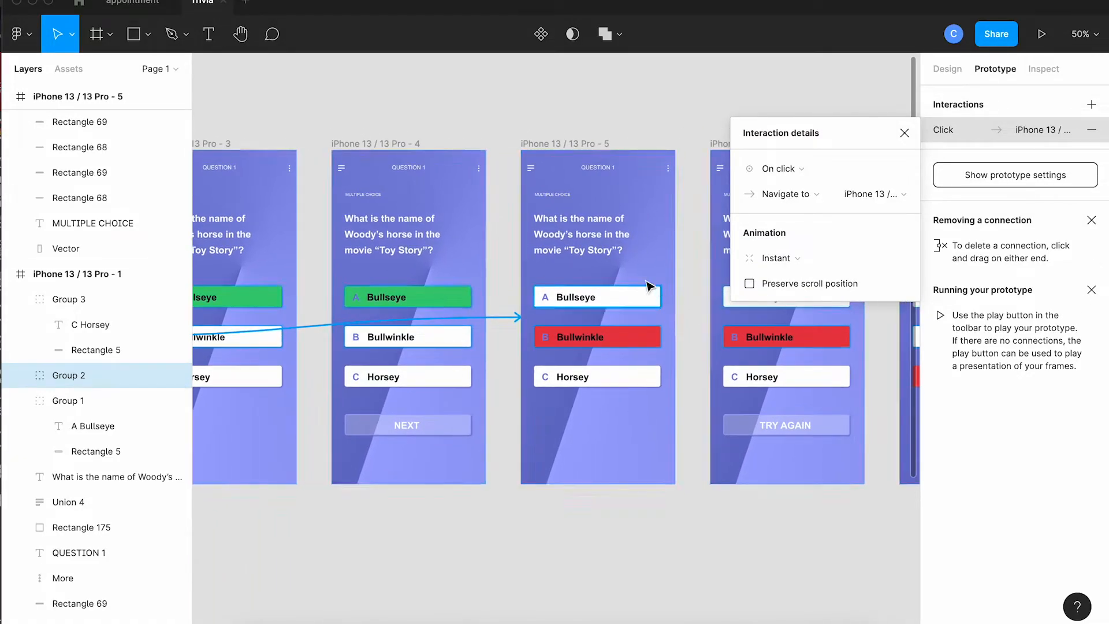
Link iPhone 13 / 13 Pro - 5 to the TRY AGAIN frame iPhone 13 / 13 Pro - 6 with an After delay trigger.
{"action": "left_click", "coordinate": [589, 147]}
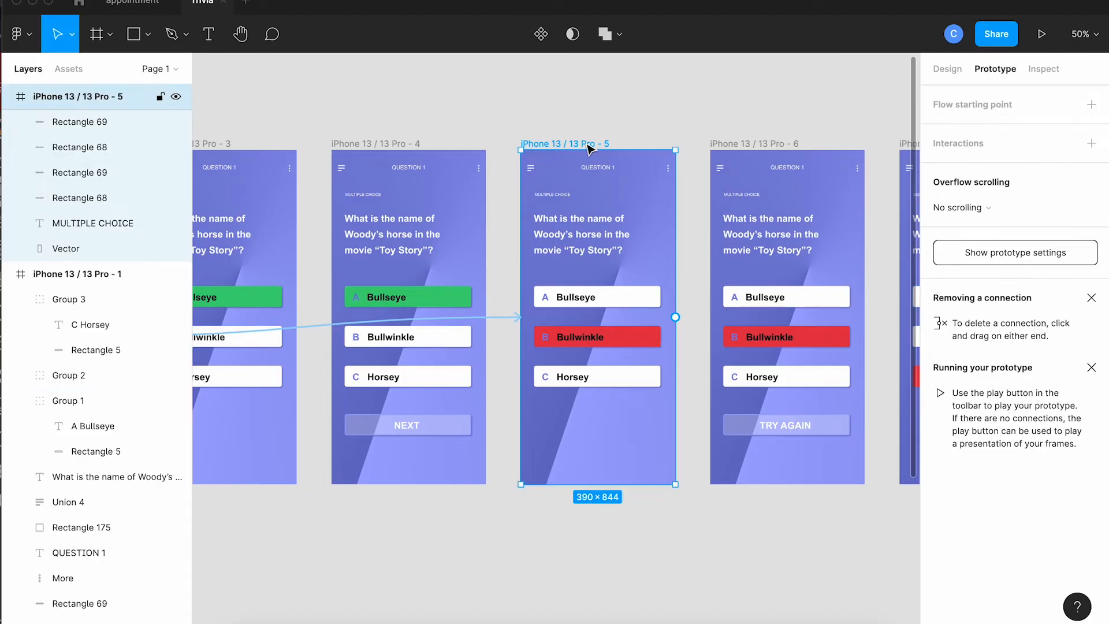
{"action": "left_click_drag", "start_coordinate": [686, 306], "coordinate": [723, 295]}
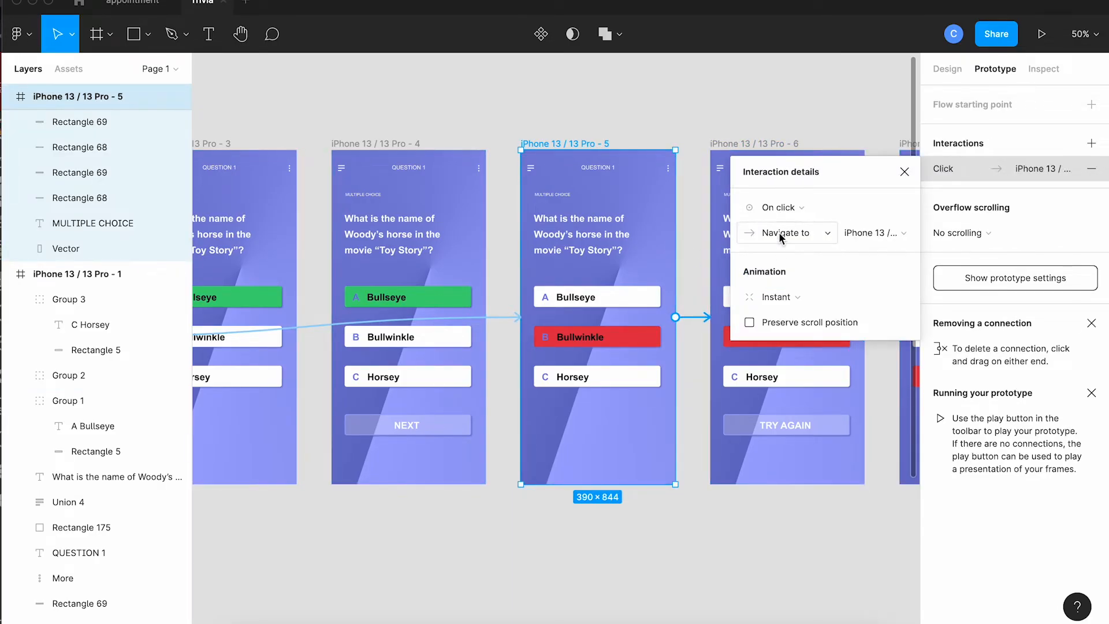
{"action": "left_click", "coordinate": [777, 210]}
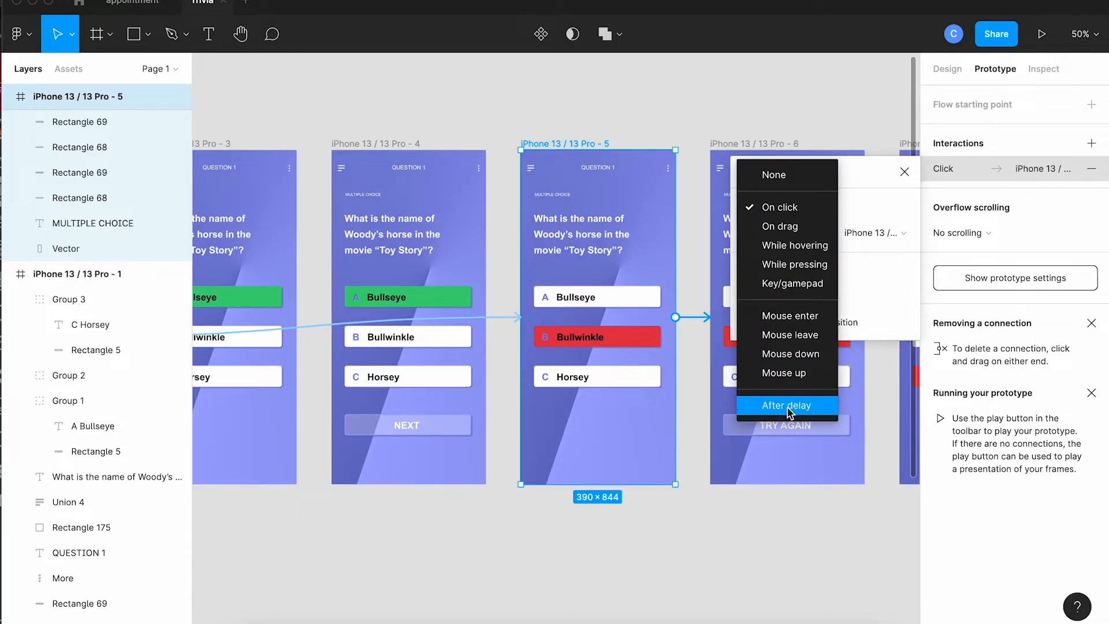
{"action": "left_click", "coordinate": [783, 417]}
Set the delay on the link from iPhone 13 / 13 Pro - 5 to 1000 ms.
{"action": "left_click", "coordinate": [868, 211]}
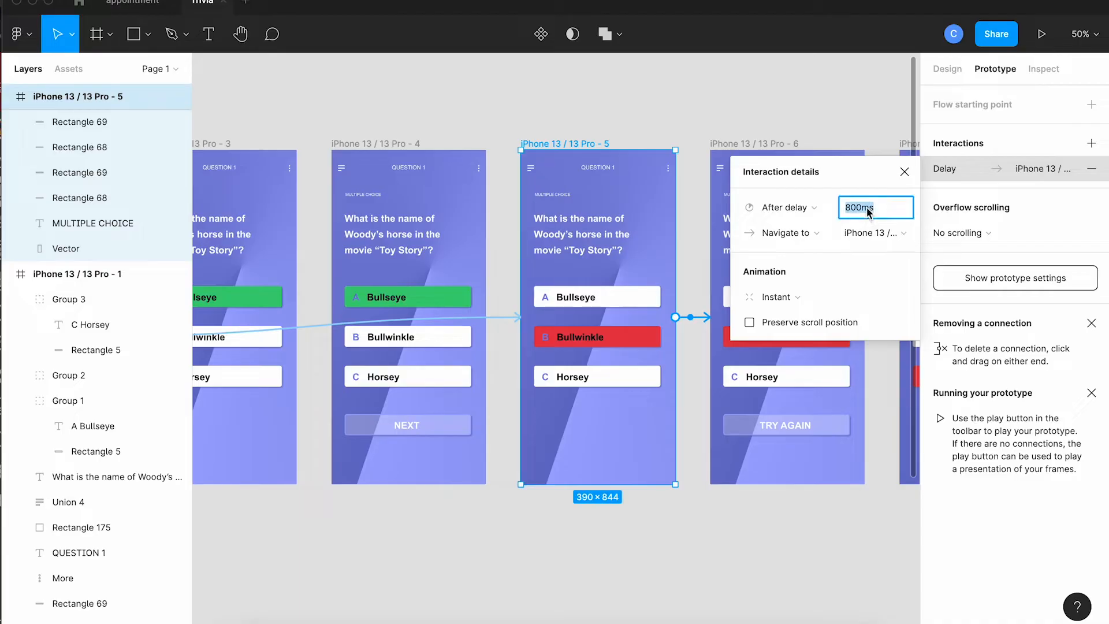
{"action": "type", "text": "1"}
{"action": "key", "text": "Tab"}
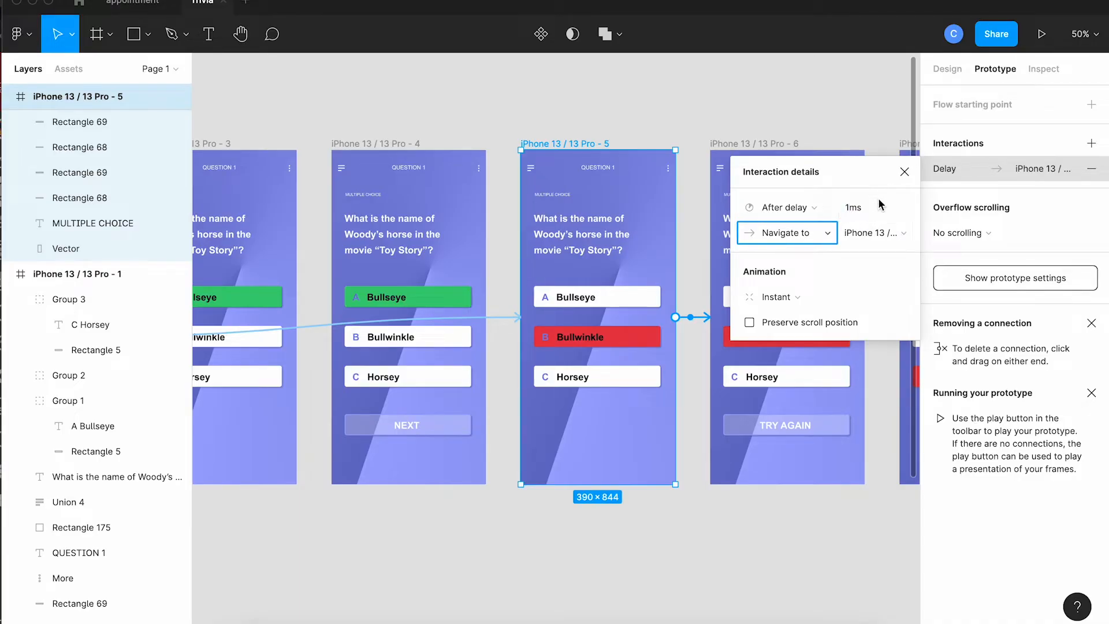
{"action": "left_click", "coordinate": [872, 206]}
{"action": "type", "text": "1000"}
{"action": "key", "text": "Return"}
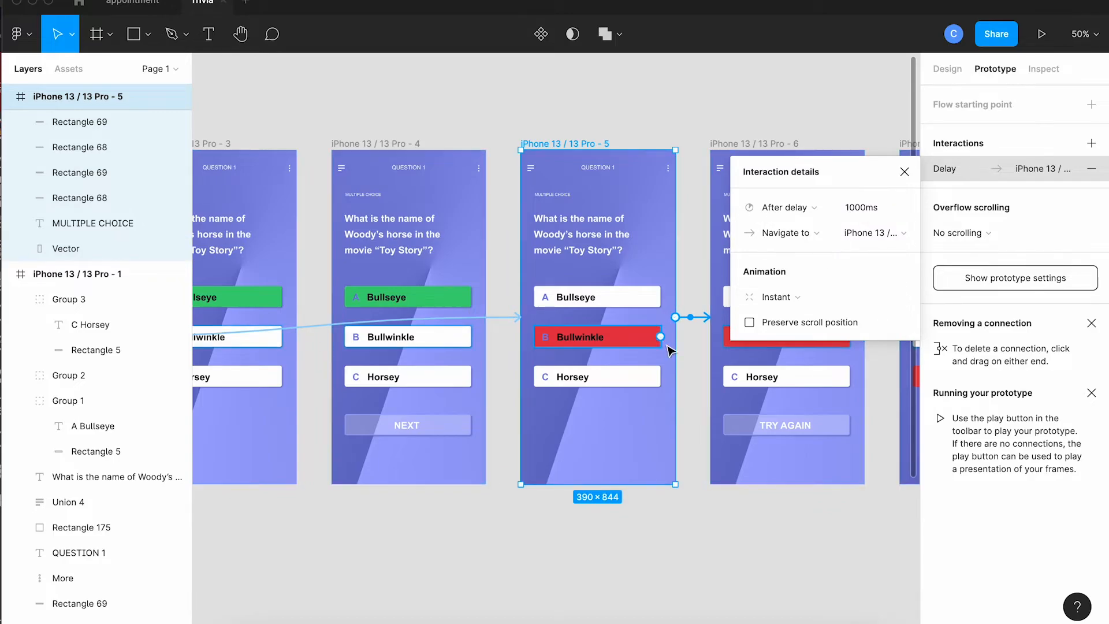
{"action": "left_click", "coordinate": [727, 530]}
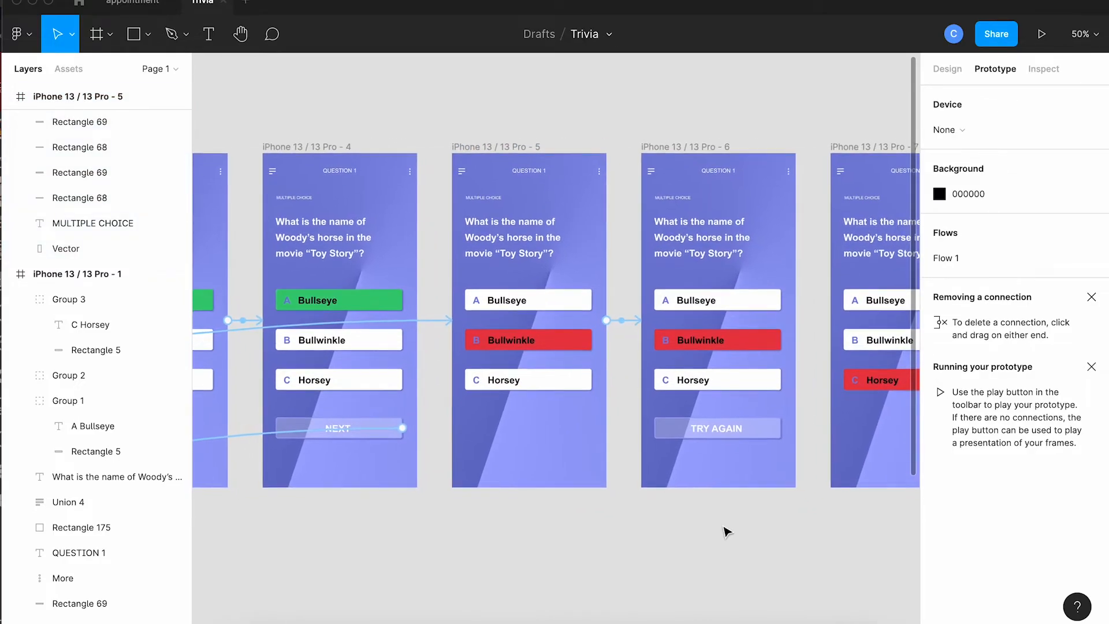
Link the TRY AGAIN button on the red-Bullwinkle frame back to the first question frame, navigating on click.
{"action": "key", "text": "super+minus"}
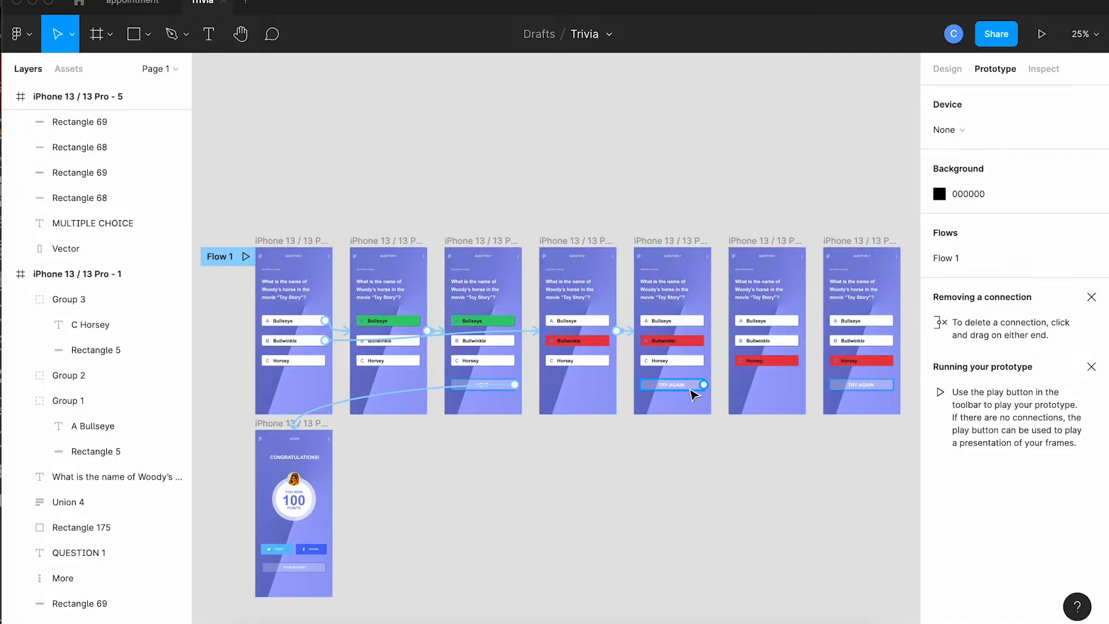
{"action": "left_click", "coordinate": [704, 387]}
{"action": "left_click_drag", "start_coordinate": [703, 386], "coordinate": [298, 400]}
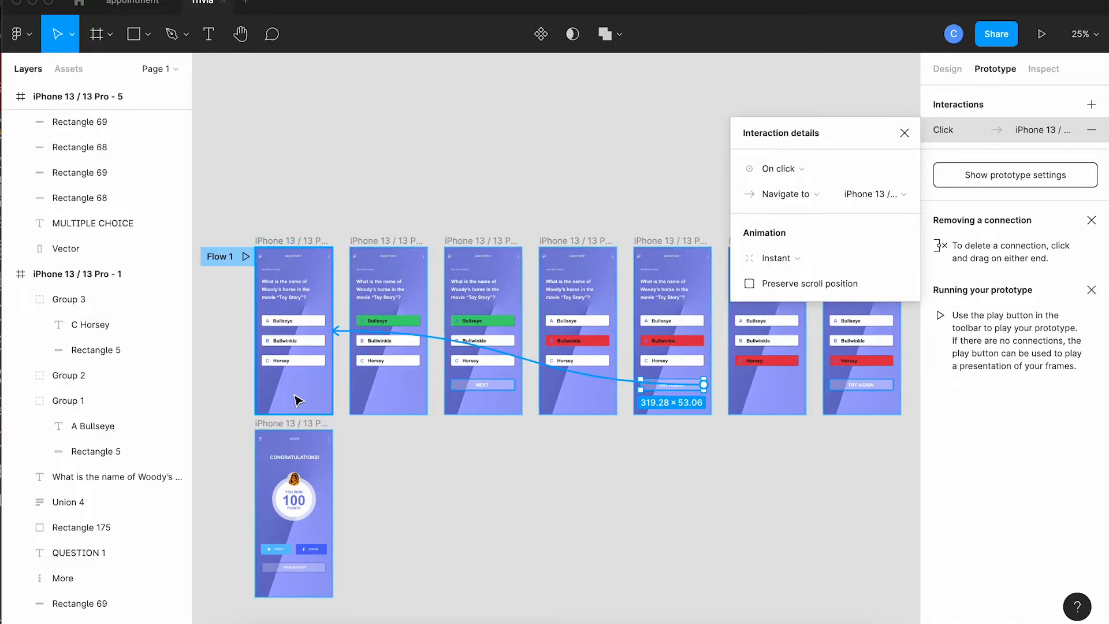
Link the Horsey answer on the first question frame to the red-Horsey frame without a button, navigating on click.
{"action": "left_click", "coordinate": [318, 363]}
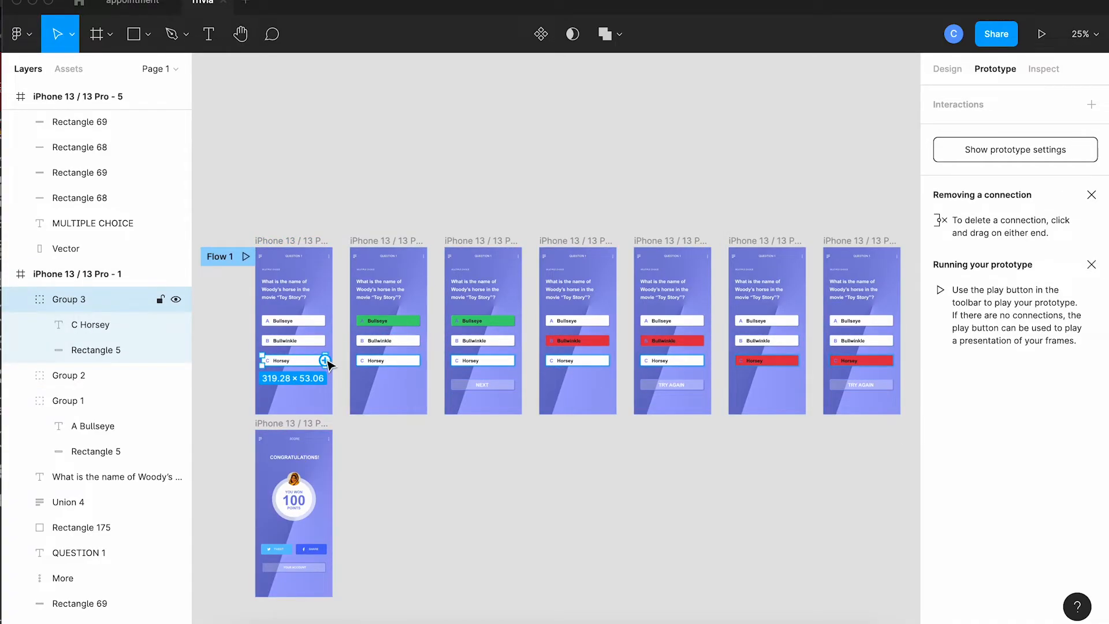
{"action": "left_click_drag", "start_coordinate": [325, 361], "coordinate": [742, 311]}
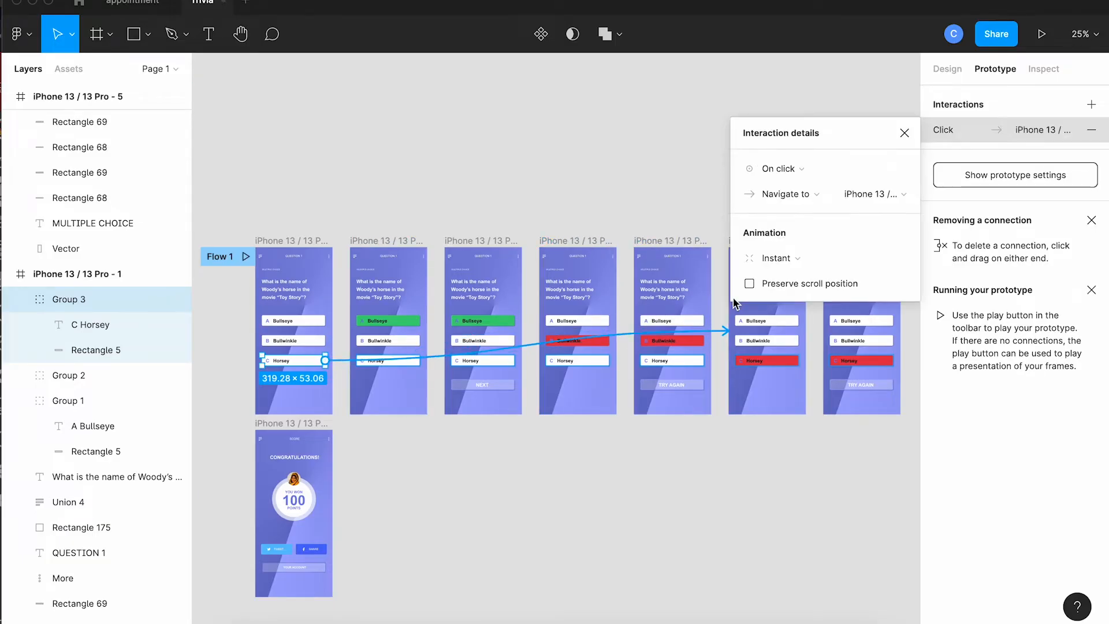
{"action": "left_click", "coordinate": [728, 219]}
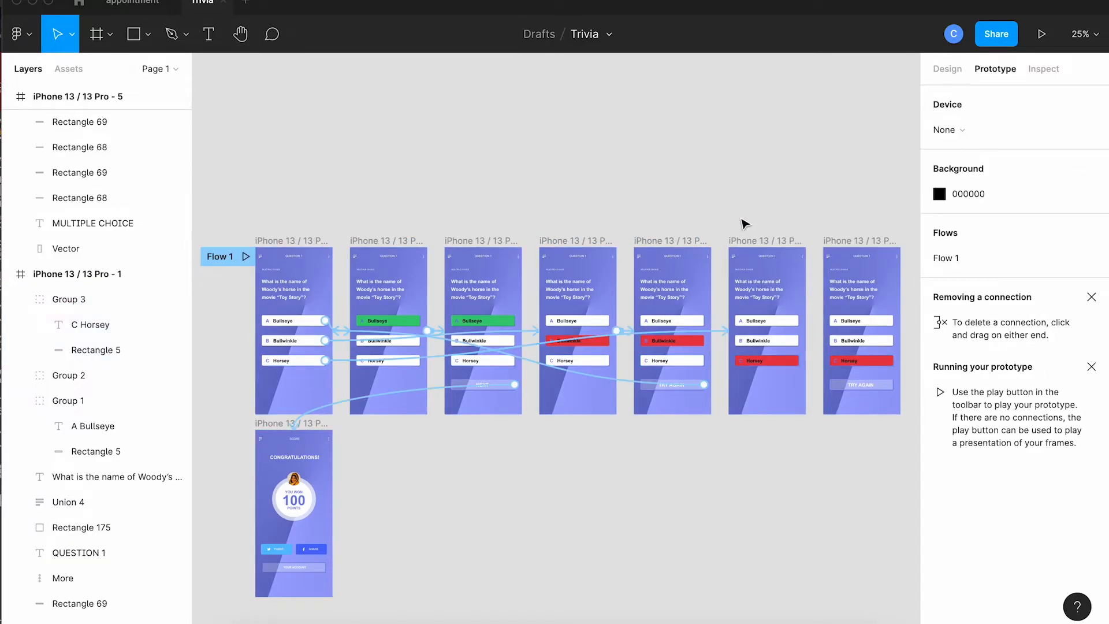
Link iPhone 13 / 13 Pro - 7 to the red-Horsey frame with the TRY AGAIN button, using an After delay trigger.
{"action": "left_click", "coordinate": [756, 244]}
{"action": "left_click_drag", "start_coordinate": [806, 331], "coordinate": [840, 311]}
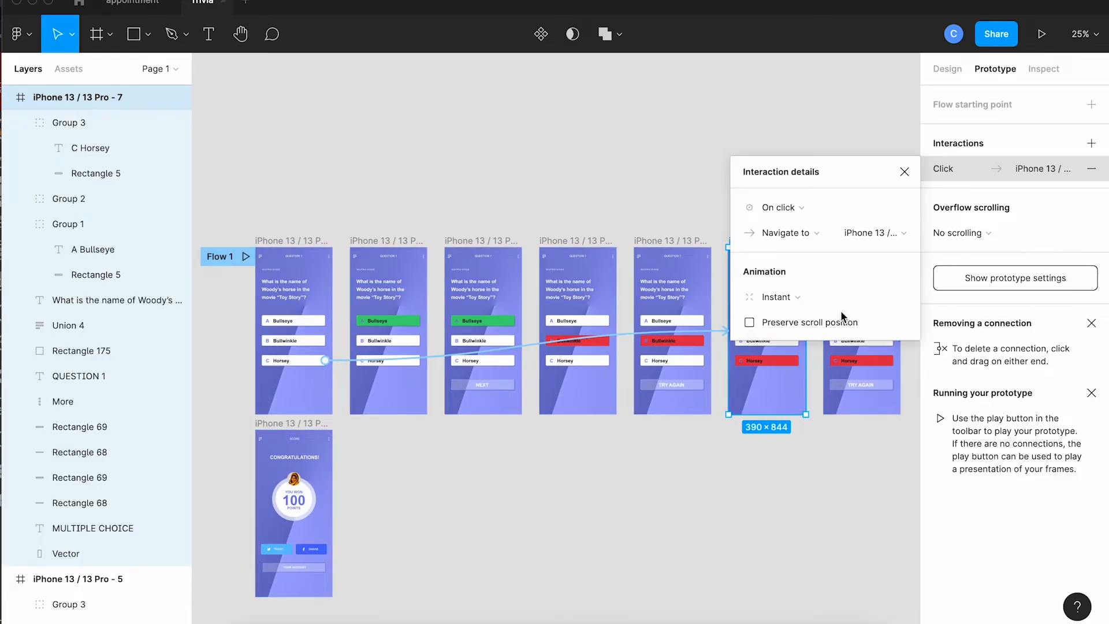
{"action": "left_click", "coordinate": [775, 207]}
{"action": "left_click", "coordinate": [793, 406]}
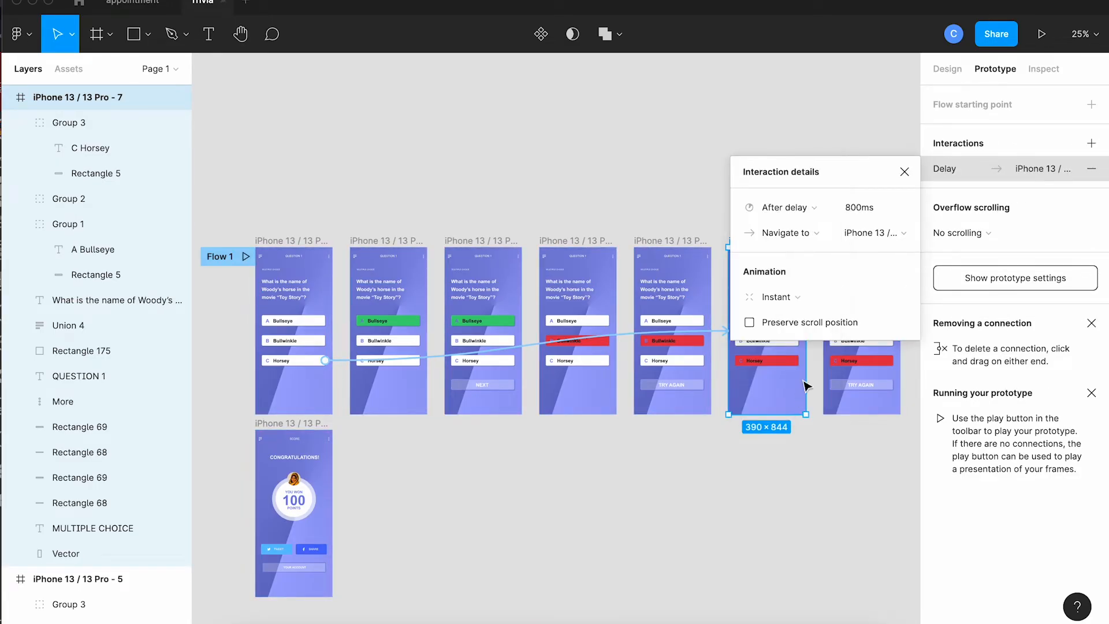
Set the delay on the link from iPhone 13 / 13 Pro - 7 to 1000 ms.
{"action": "left_click", "coordinate": [858, 208]}
{"action": "type", "text": "1s"}
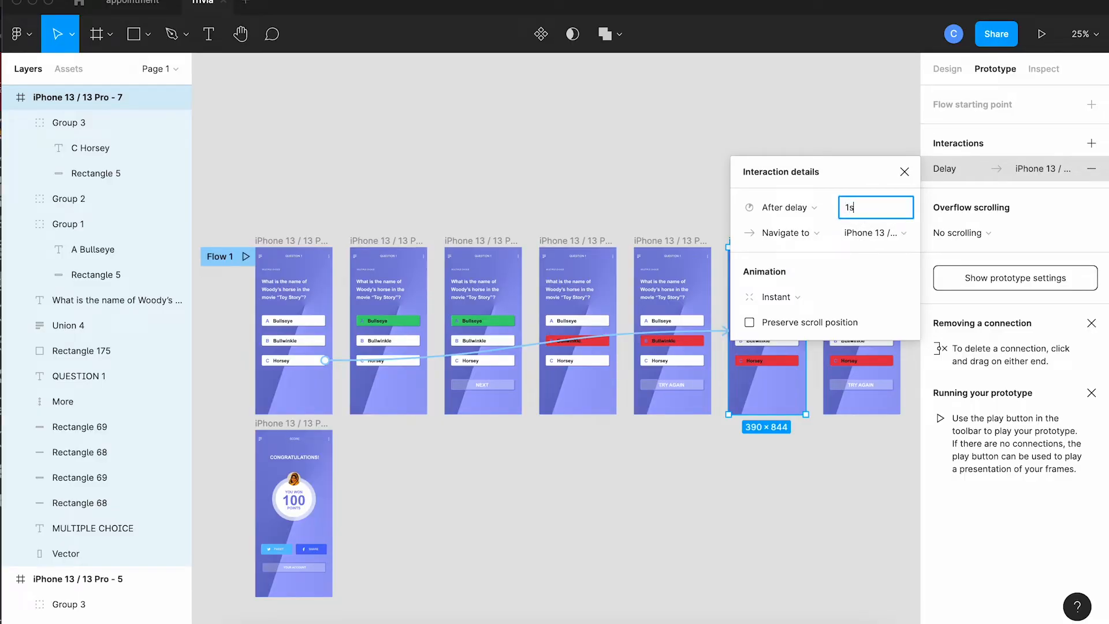
{"action": "key", "text": "Tab"}
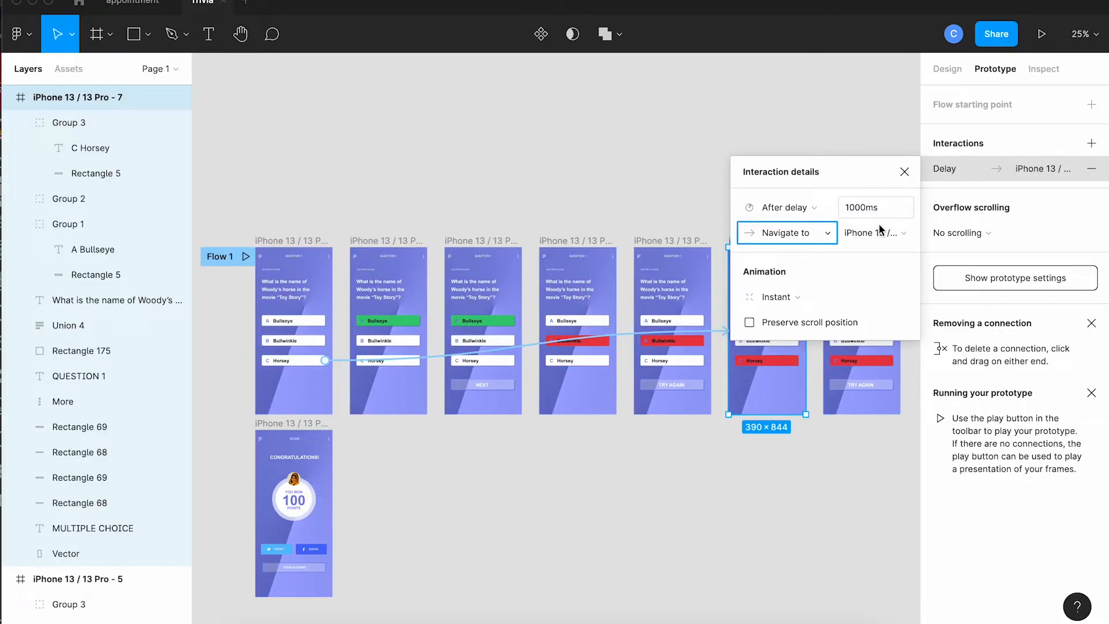
{"action": "left_click", "coordinate": [865, 420]}
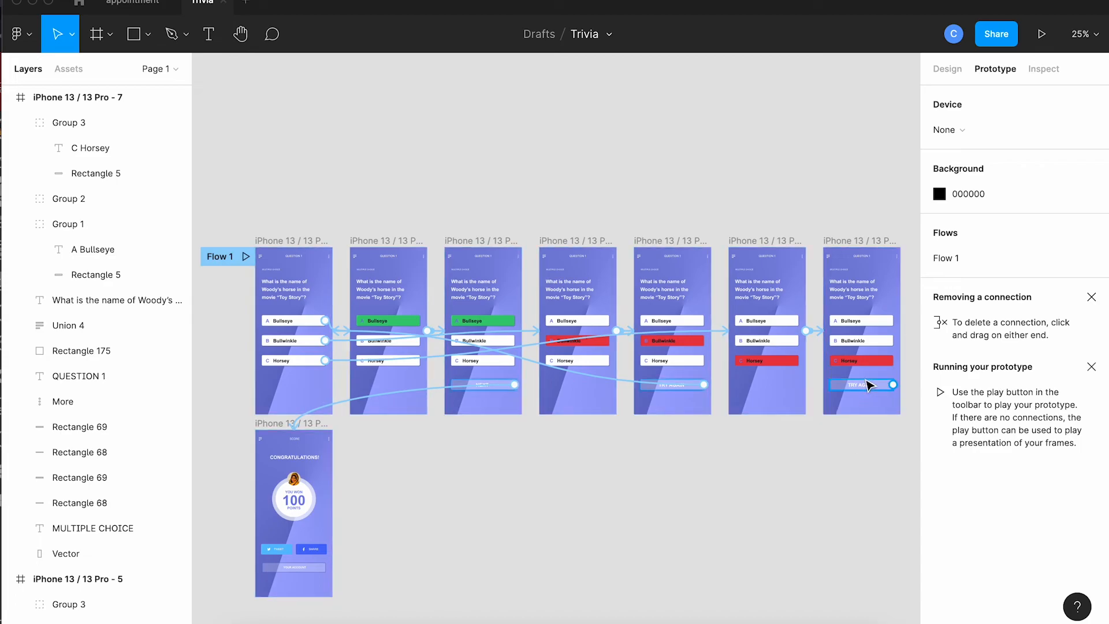
Link the TRY AGAIN button on the red-Horsey frame back to the first question frame, navigating on click.
{"action": "left_click", "coordinate": [878, 384]}
{"action": "left_click_drag", "start_coordinate": [893, 384], "coordinate": [300, 380]}
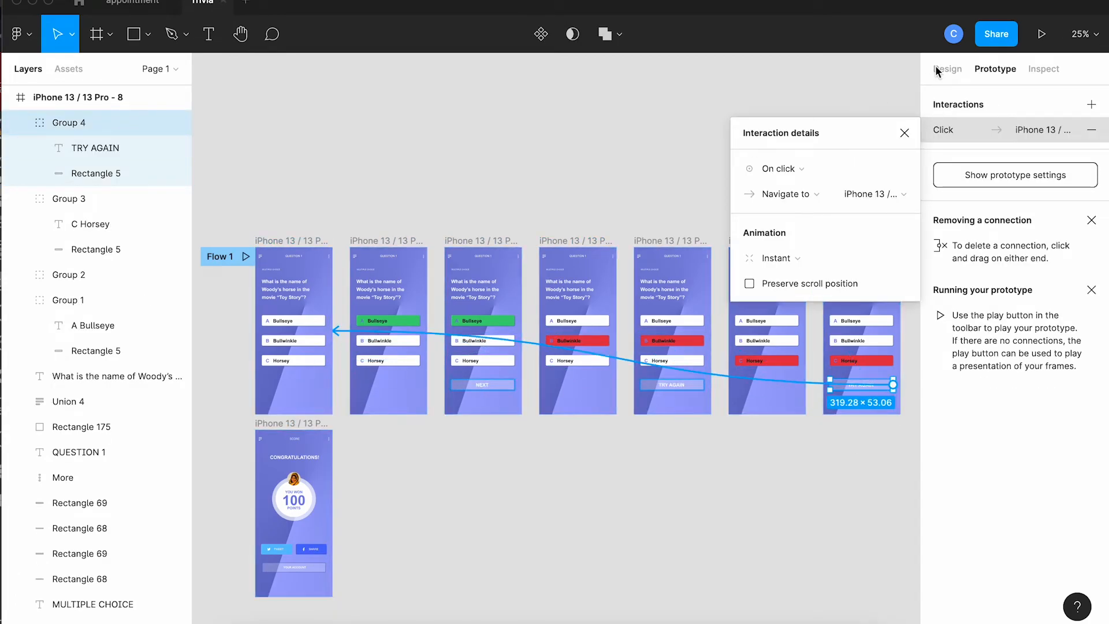
{"action": "left_click", "coordinate": [905, 132]}
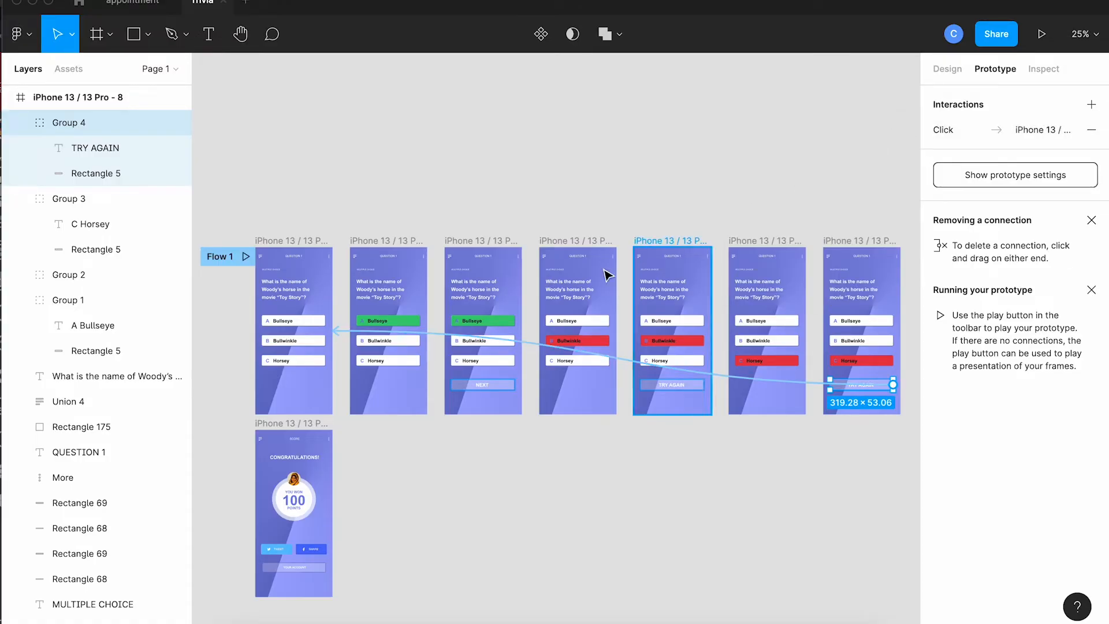
{"action": "left_click", "coordinate": [434, 277]}
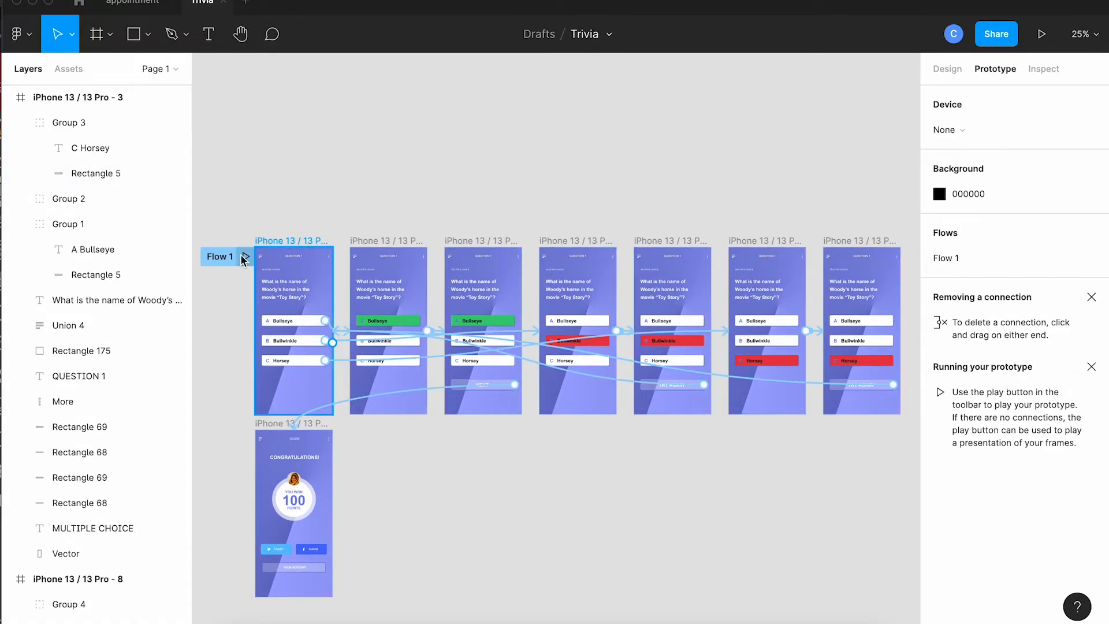
Play Flow 1 and test the Bullwinkle and Horsey answers with TRY AGAIN, and the Bullseye answer through NEXT.
{"action": "left_click", "coordinate": [245, 256]}
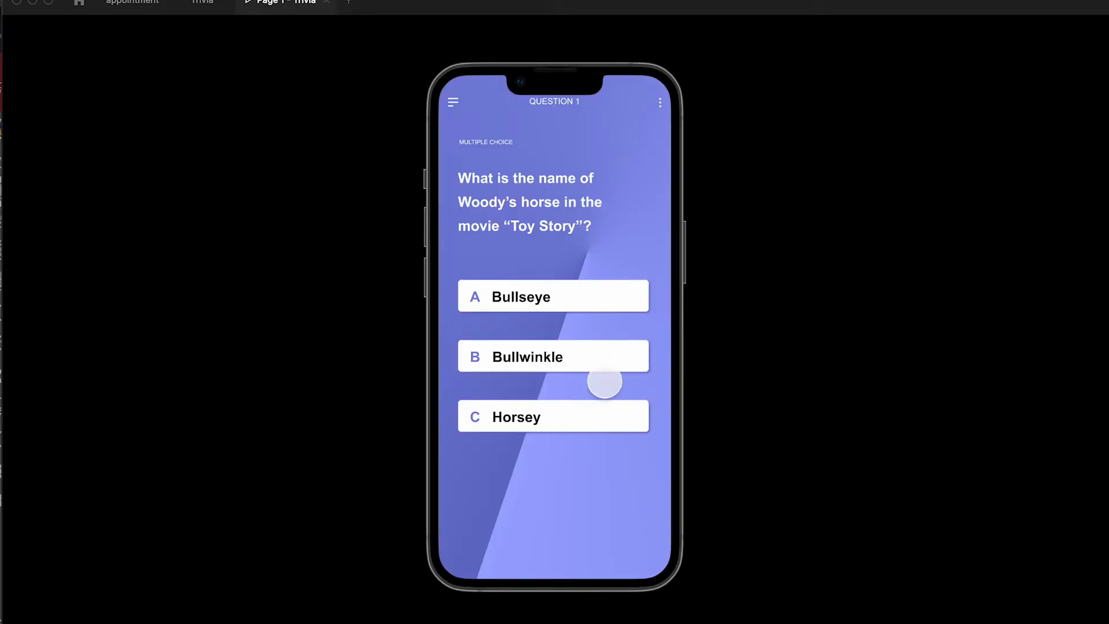
{"action": "left_click", "coordinate": [571, 351]}
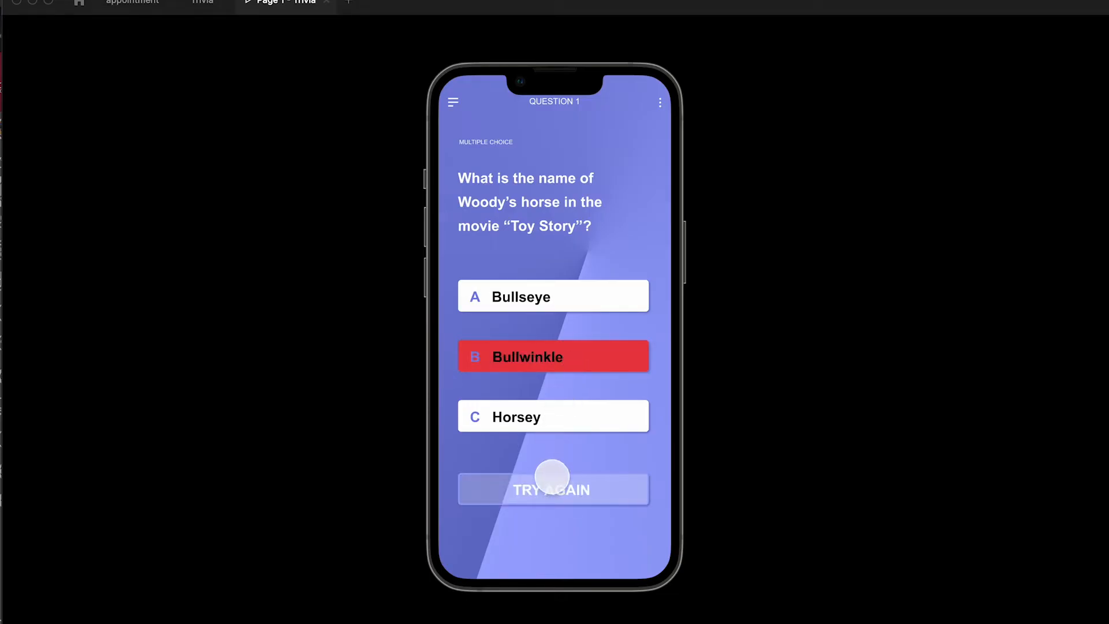
{"action": "left_click", "coordinate": [552, 487]}
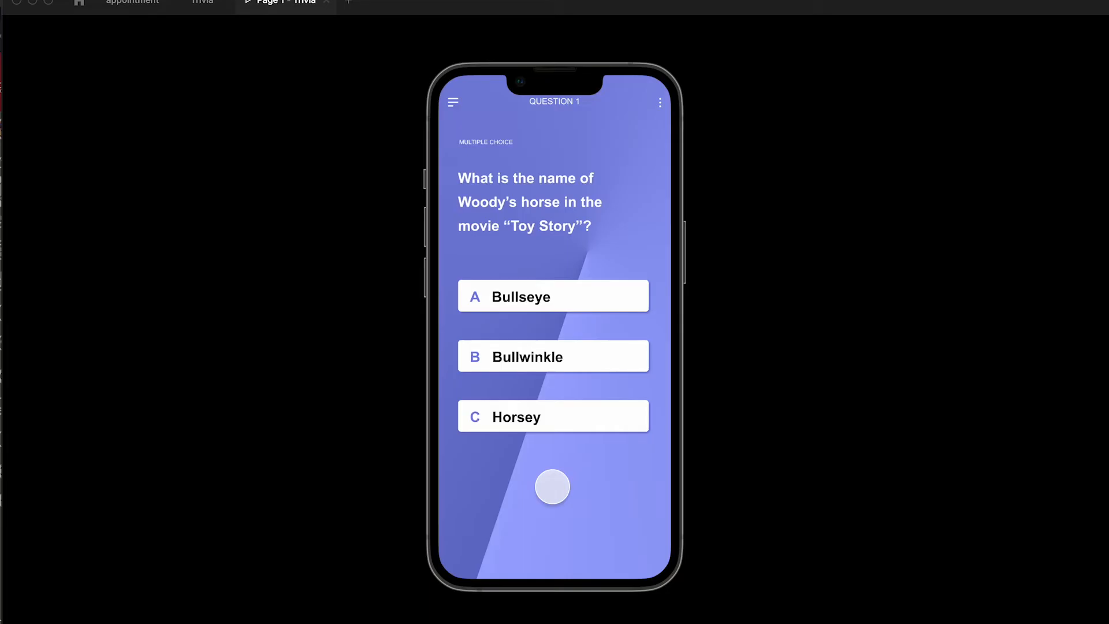
{"action": "left_click", "coordinate": [552, 426]}
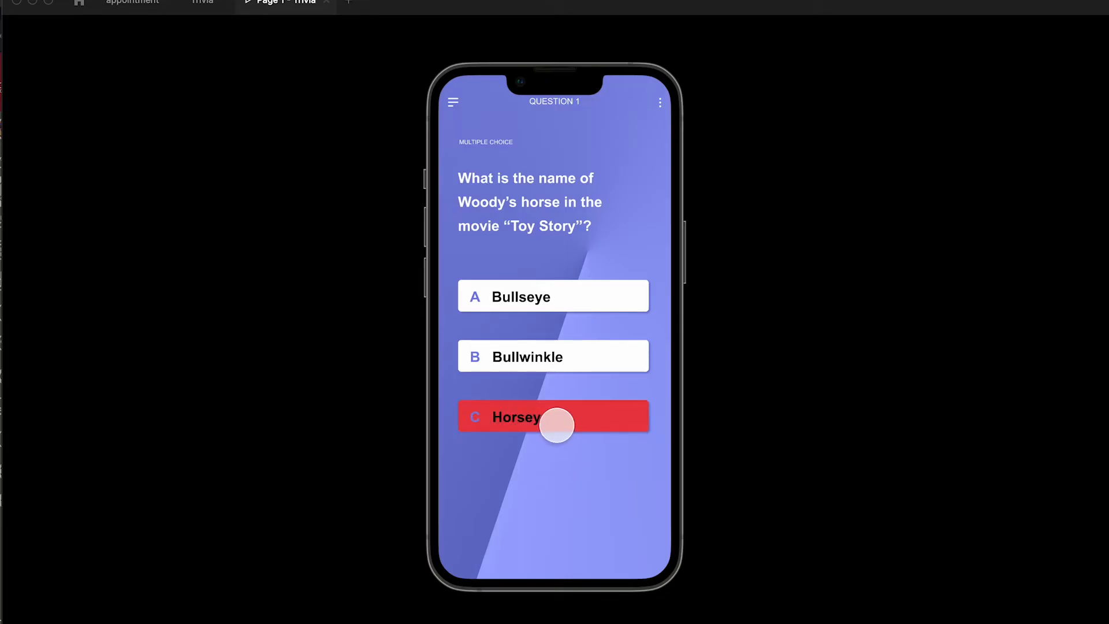
{"action": "left_click", "coordinate": [563, 489]}
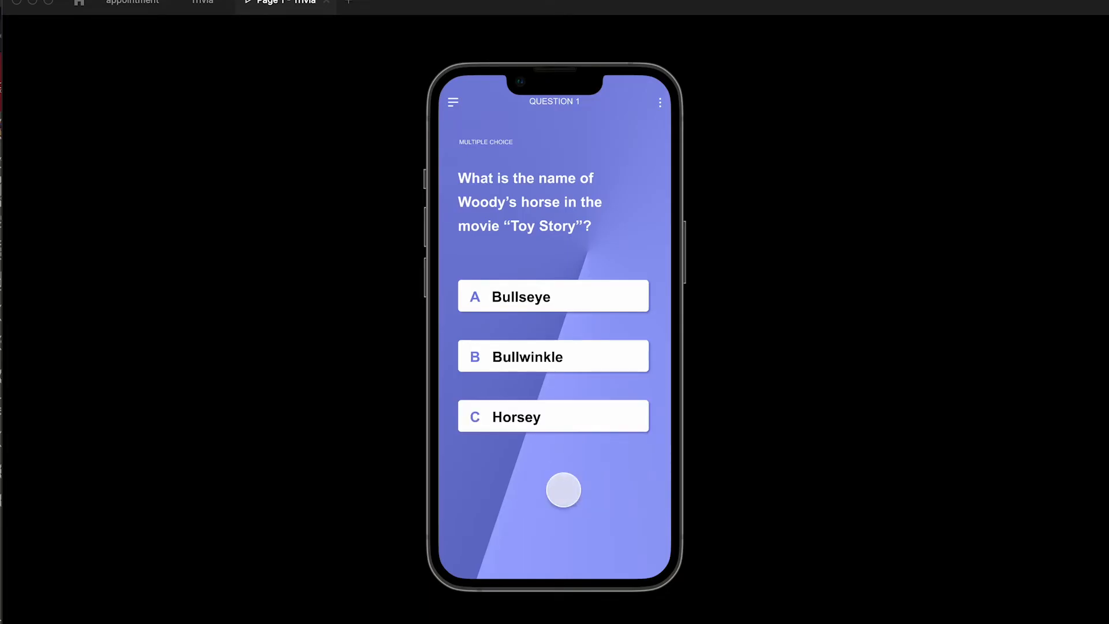
{"action": "left_click", "coordinate": [558, 295]}
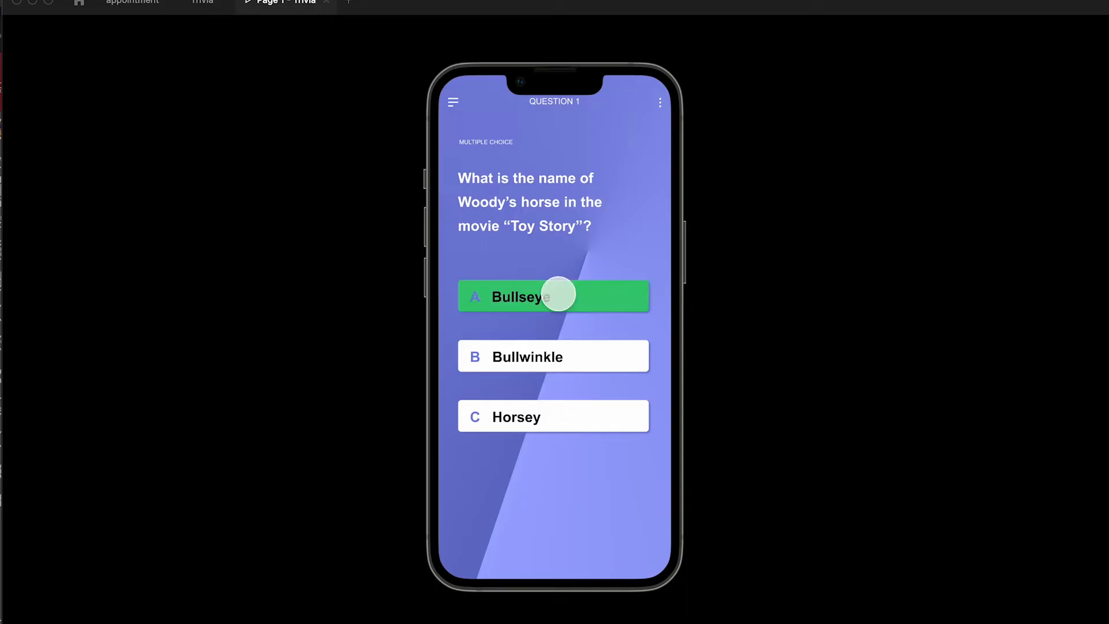
{"action": "left_click", "coordinate": [551, 482]}
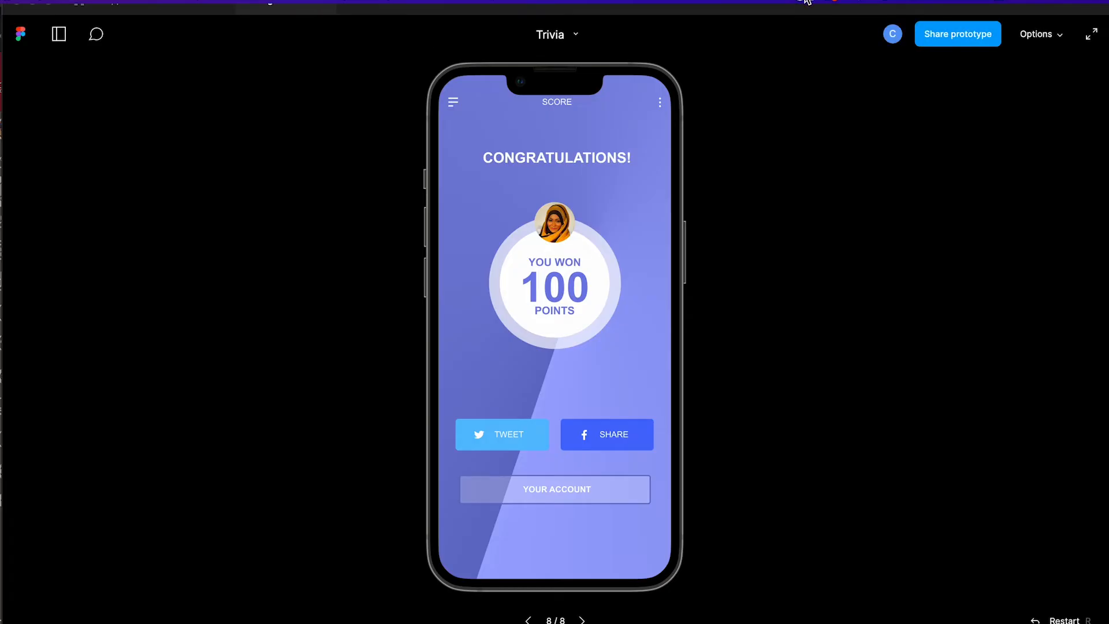
Leave the prototype preview and draw a rectangle about 390 × 394 across the score screen, from below CONGRATULATIONS! to above the share buttons.
{"action": "key", "text": "super+w"}
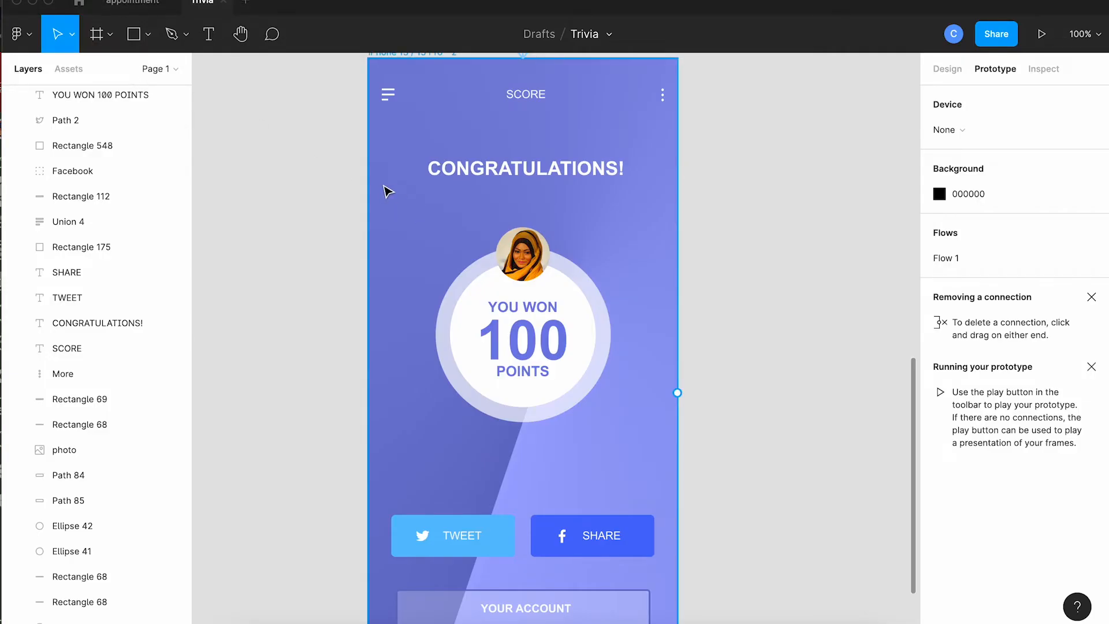
{"action": "left_click", "coordinate": [314, 184]}
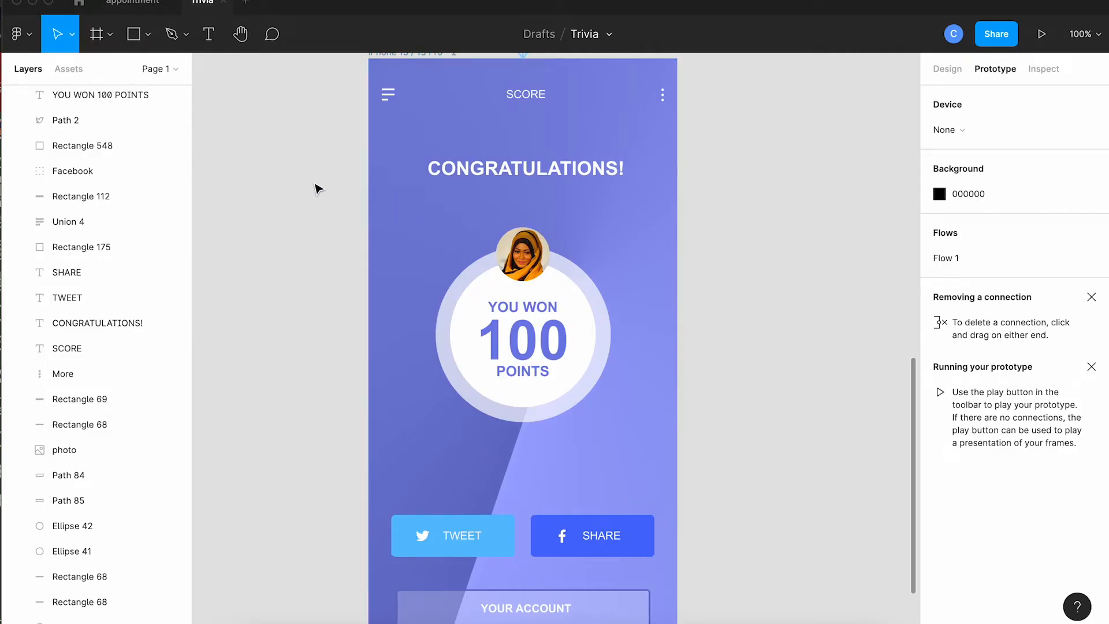
{"action": "left_click", "coordinate": [134, 37]}
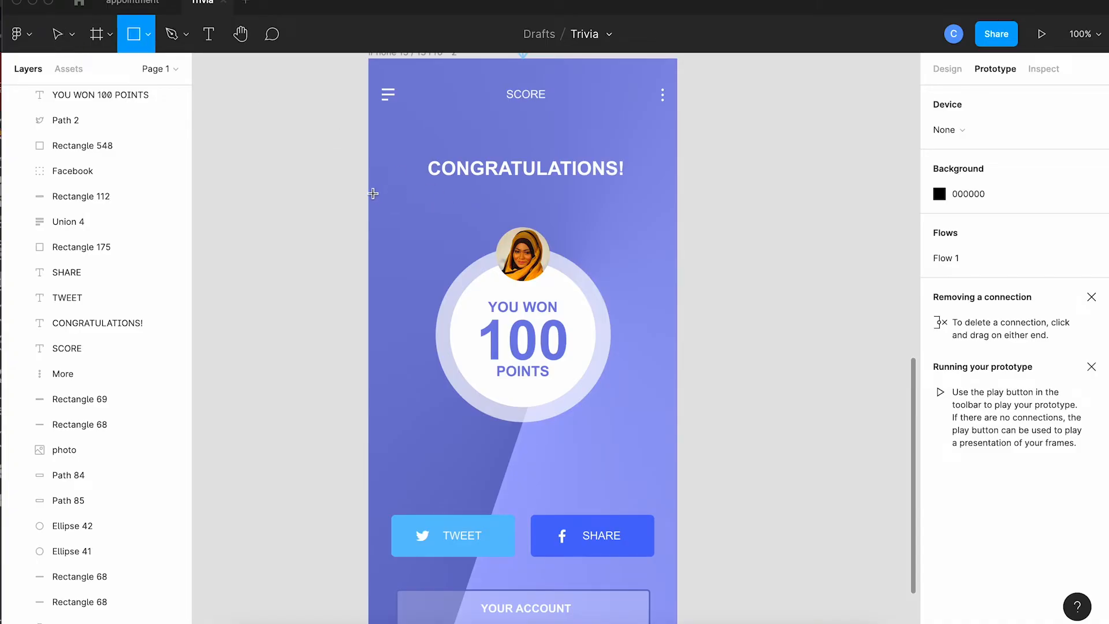
{"action": "left_click_drag", "start_coordinate": [370, 189], "coordinate": [677, 502]}
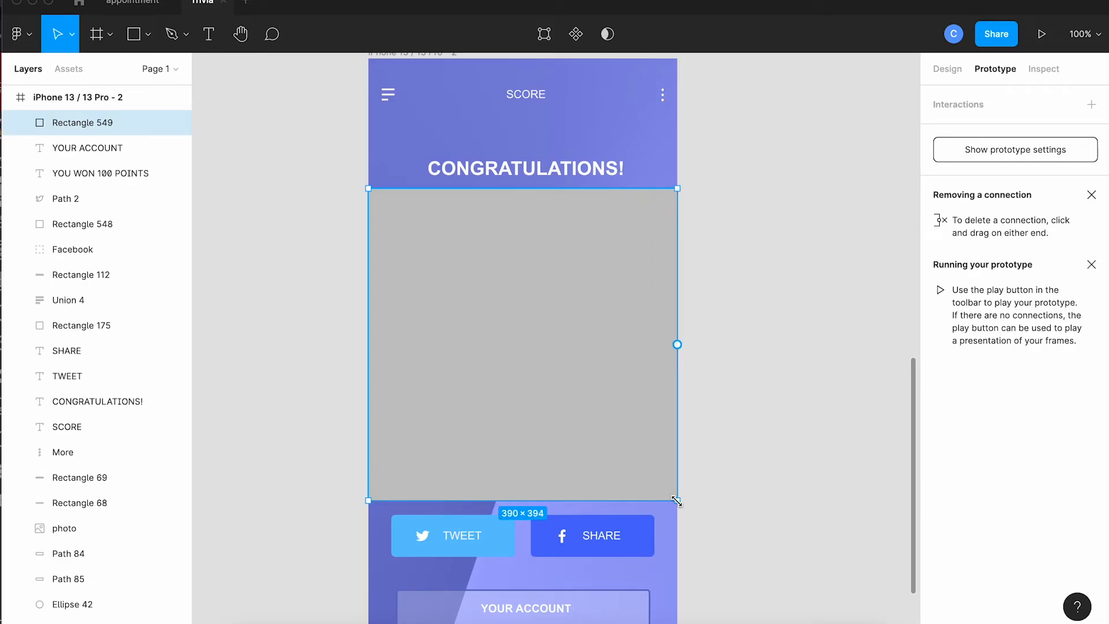
Send the new rectangle on the score screen to the back of the layer stack.
{"action": "left_click", "coordinate": [715, 481]}
{"action": "left_click", "coordinate": [626, 431]}
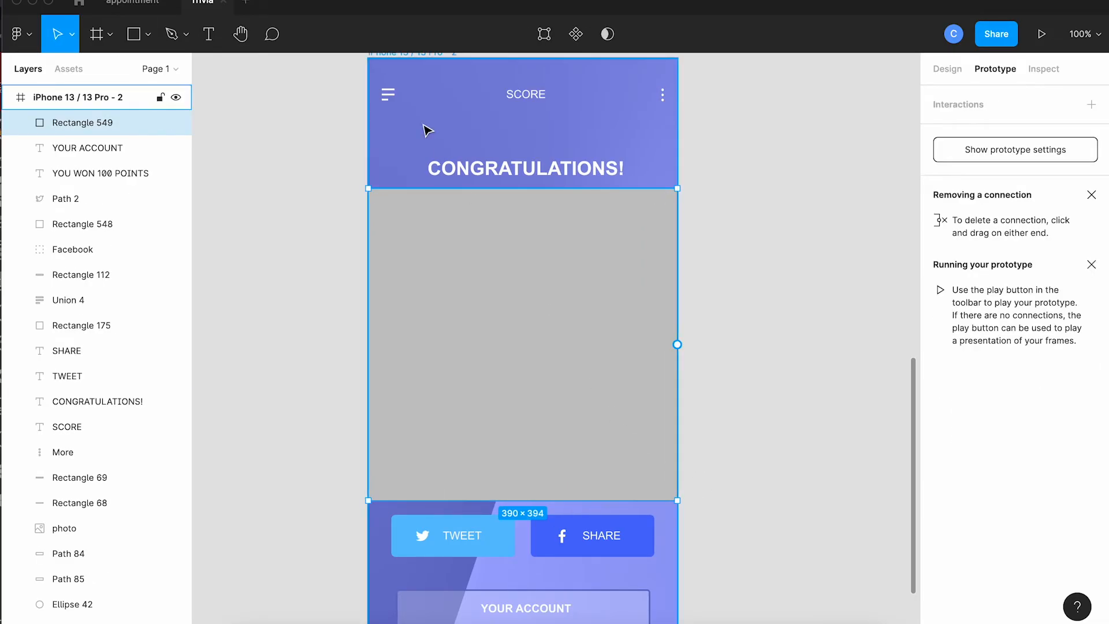
{"action": "left_click", "coordinate": [199, 2]}
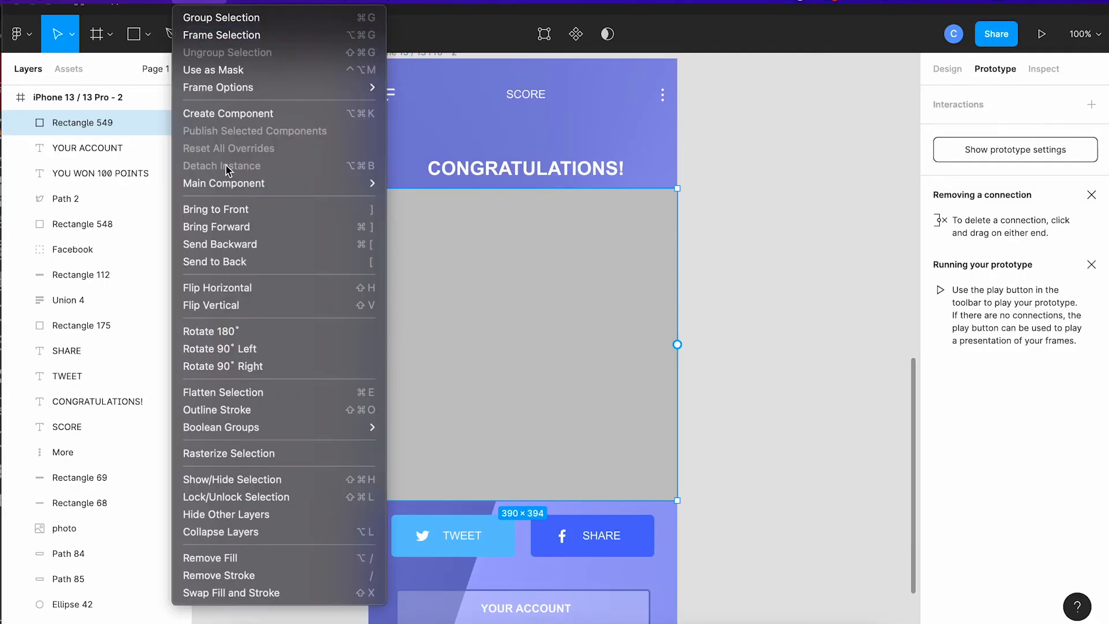
{"action": "left_click", "coordinate": [219, 260]}
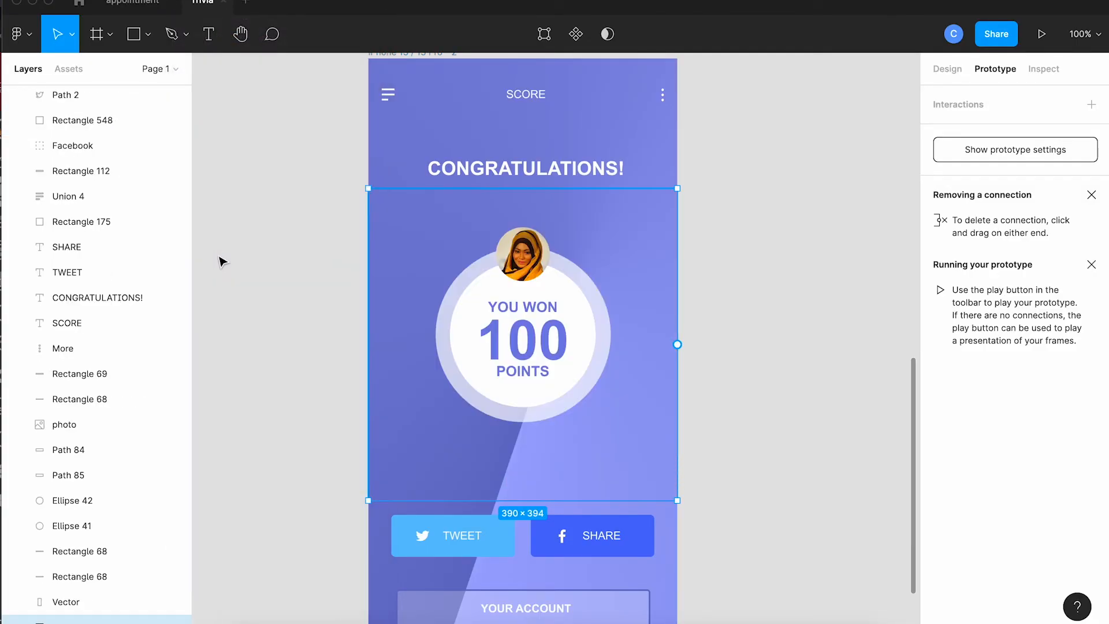
Send the score screen's full-size background Vector to the back, behind the new rectangle.
{"action": "left_click", "coordinate": [385, 171]}
{"action": "left_click", "coordinate": [387, 172]}
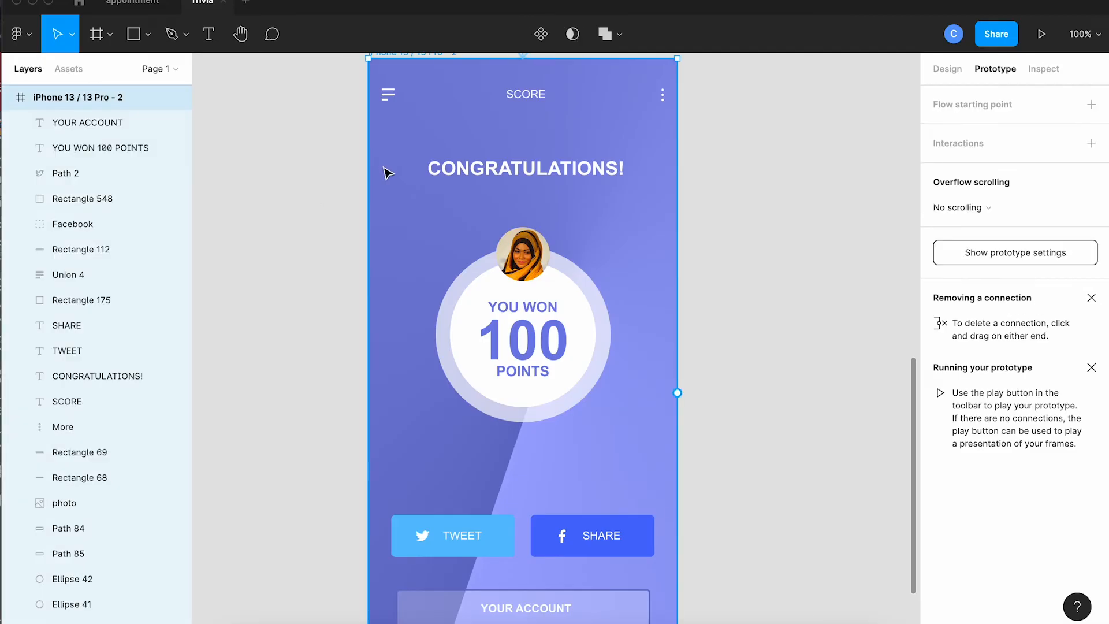
{"action": "double_click", "coordinate": [387, 172]}
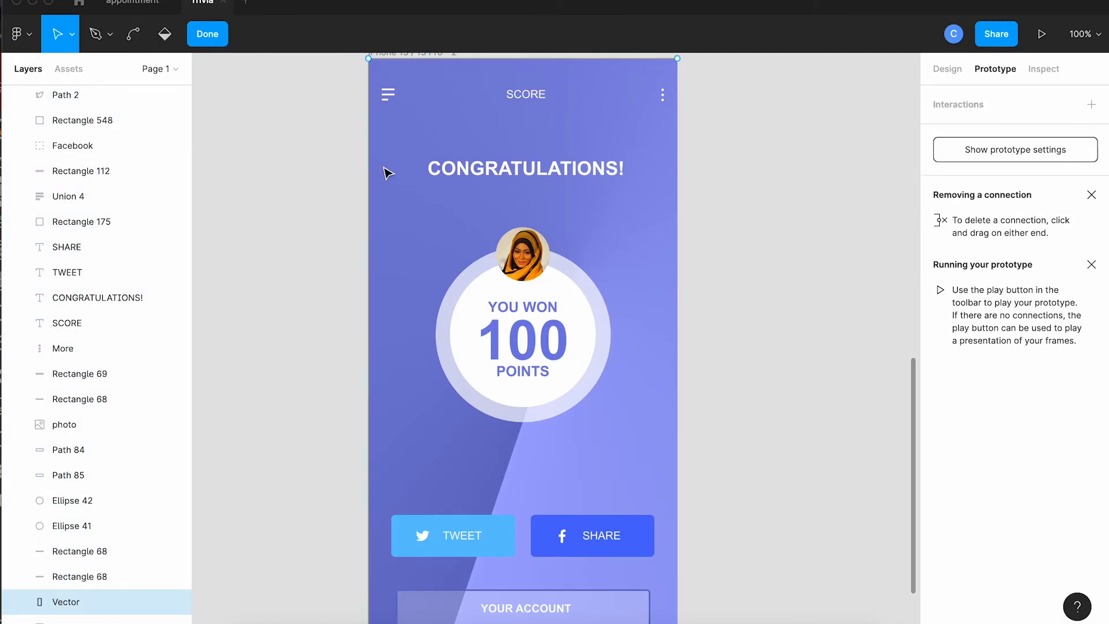
{"action": "left_click", "coordinate": [207, 36]}
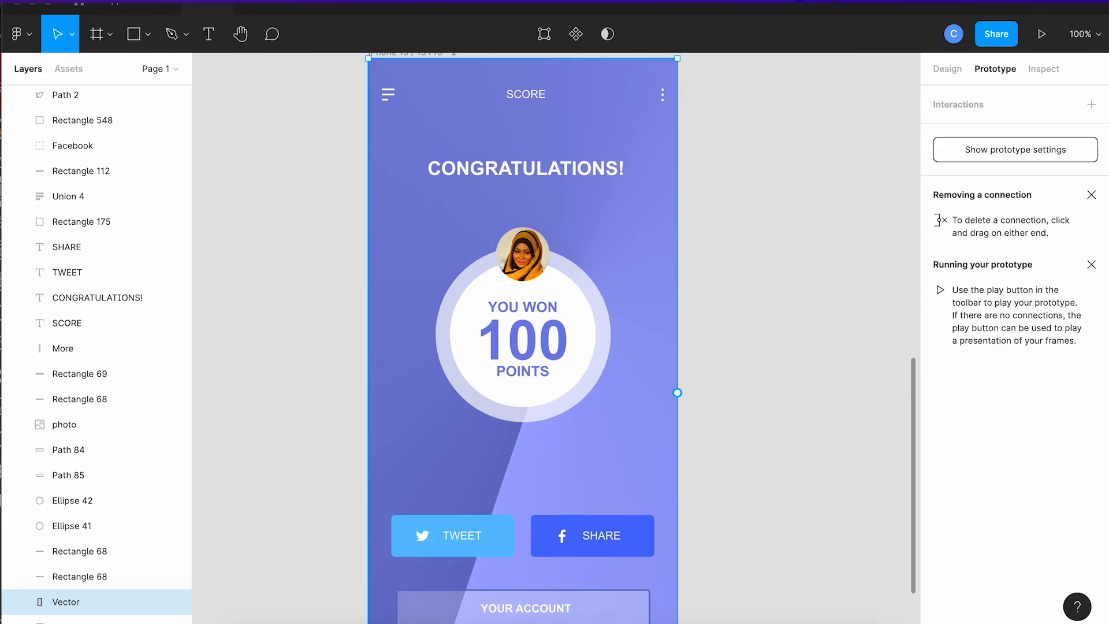
{"action": "left_click", "coordinate": [197, 1]}
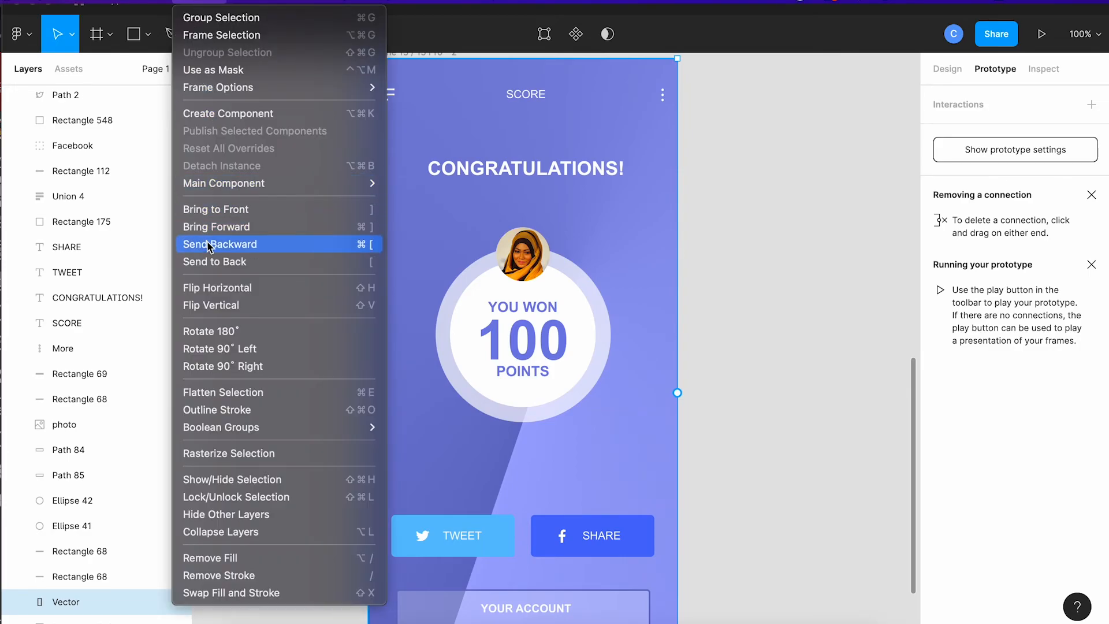
{"action": "left_click", "coordinate": [207, 261]}
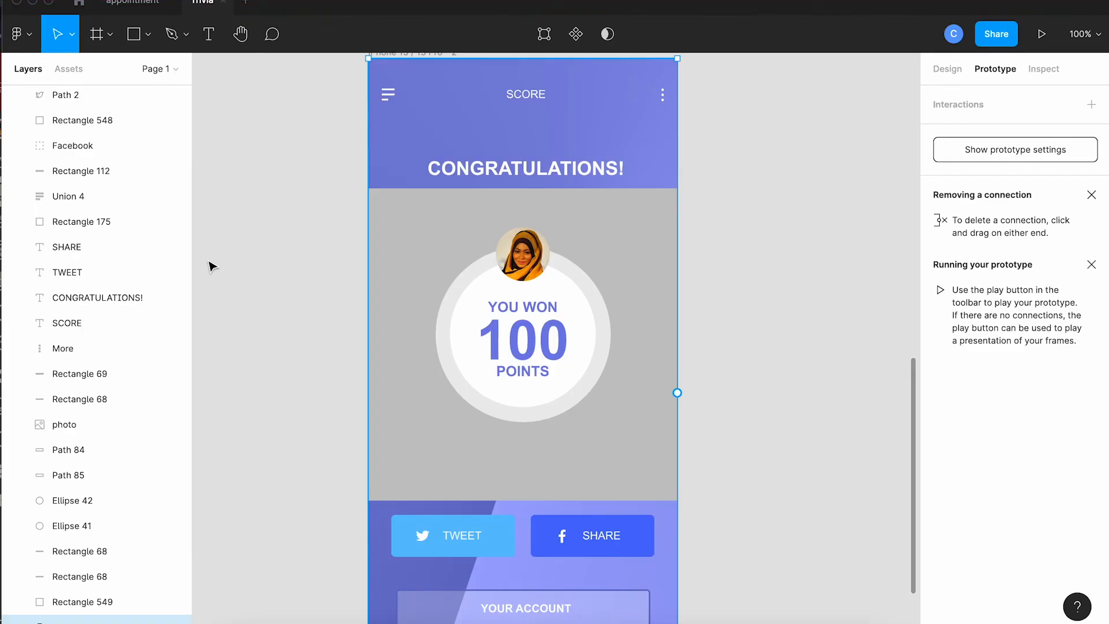
Fill the grey rectangle behind the points circle with the image confetti.gif from the Desktop.
{"action": "left_click", "coordinate": [212, 266]}
{"action": "left_click", "coordinate": [372, 308]}
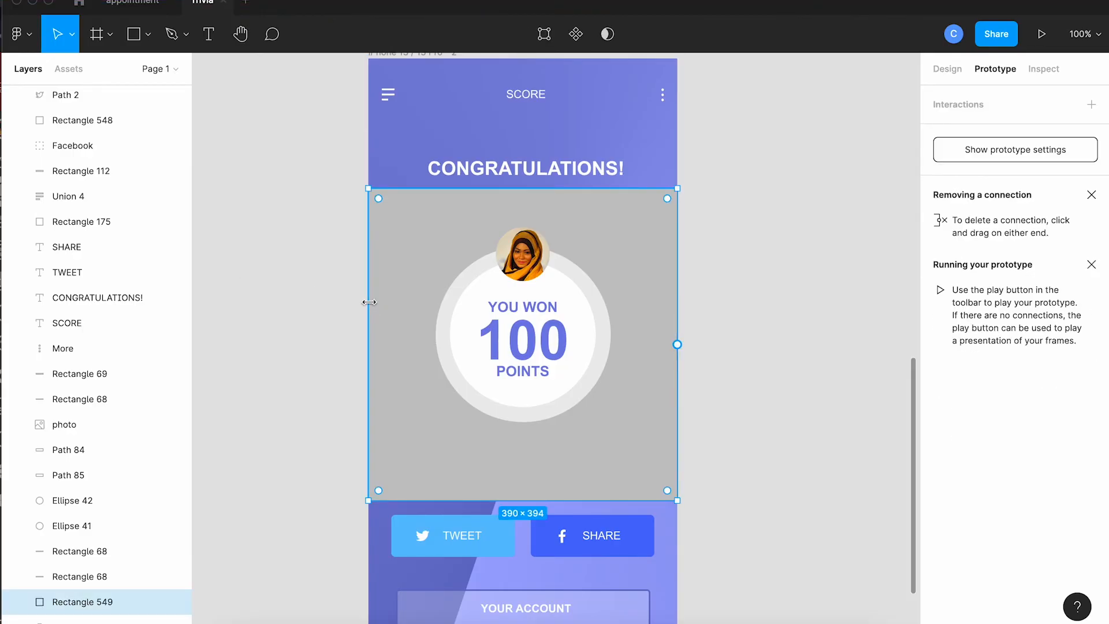
{"action": "left_click", "coordinate": [152, 36]}
{"action": "left_click", "coordinate": [150, 187]}
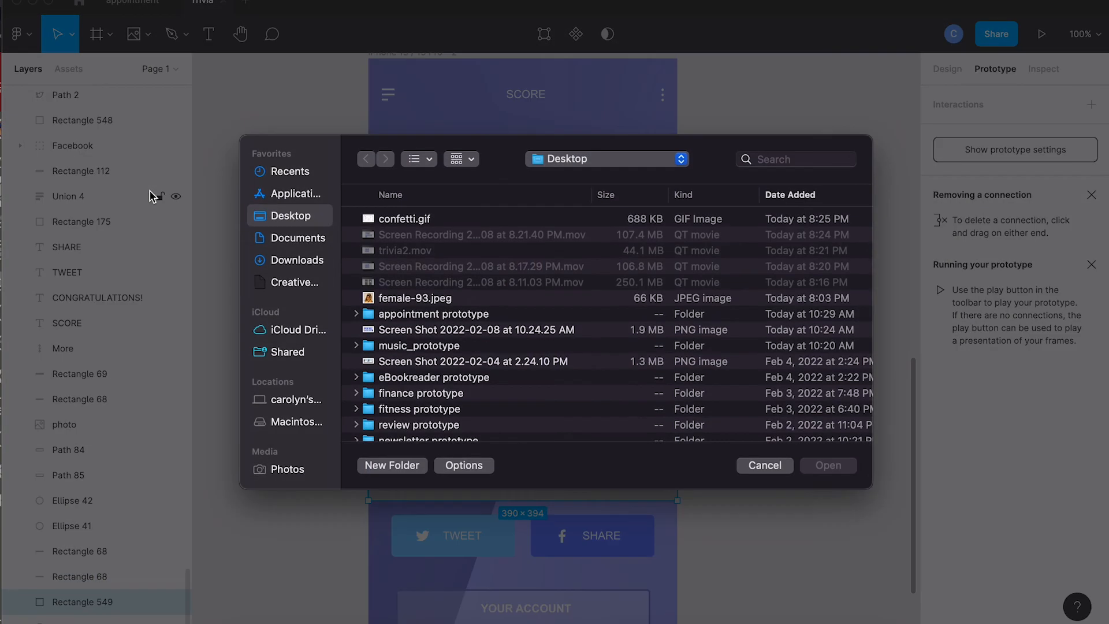
{"action": "double_click", "coordinate": [369, 225]}
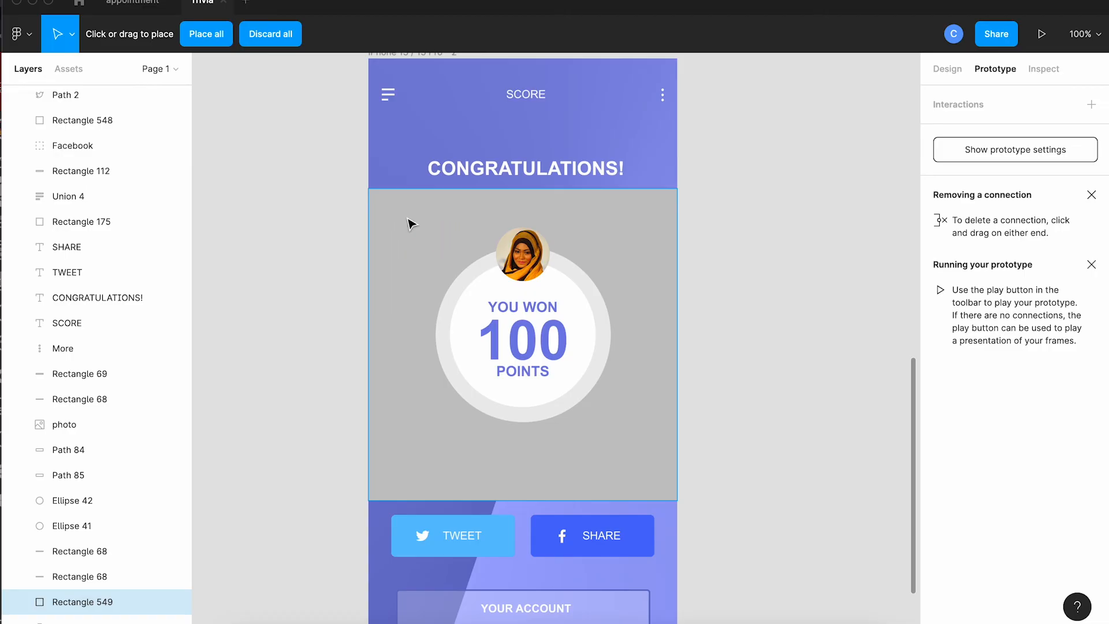
{"action": "left_click", "coordinate": [405, 217]}
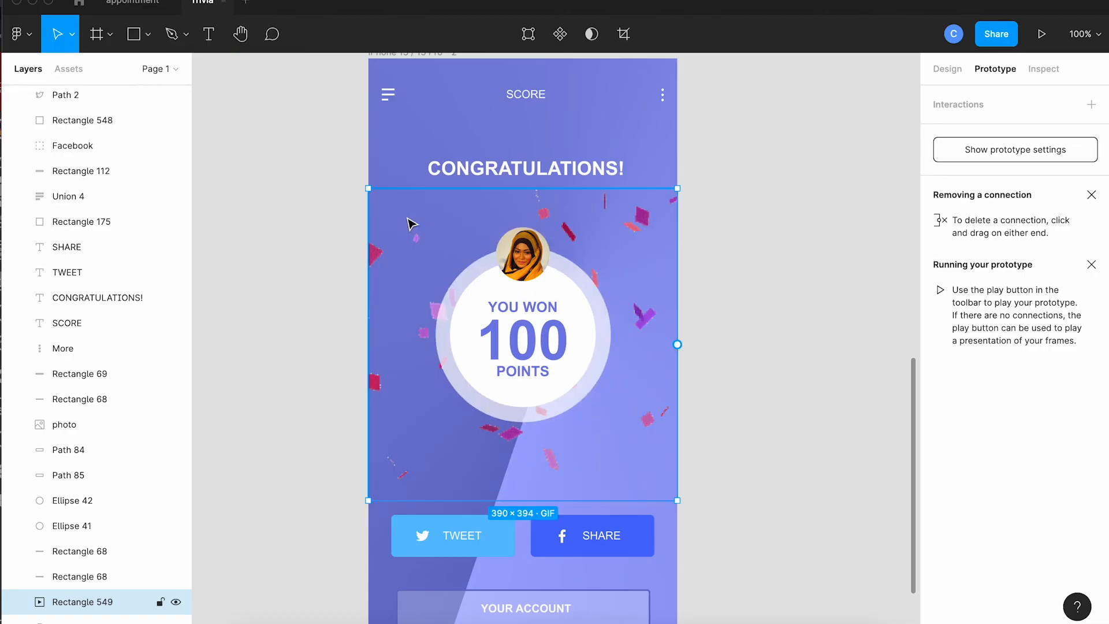
{"action": "left_click", "coordinate": [341, 227]}
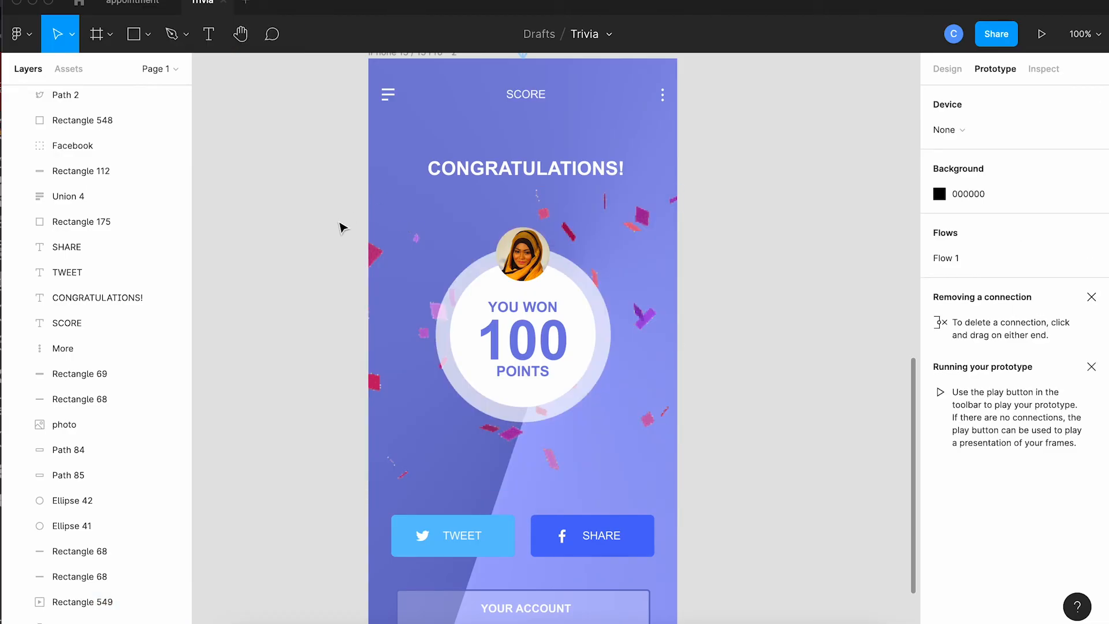
Play Flow 1, answer Bullseye and continue through NEXT to check the confetti on the score screen.
{"action": "scroll", "coordinate": [342, 228], "scroll_direction": "up", "scroll_amount": 2}
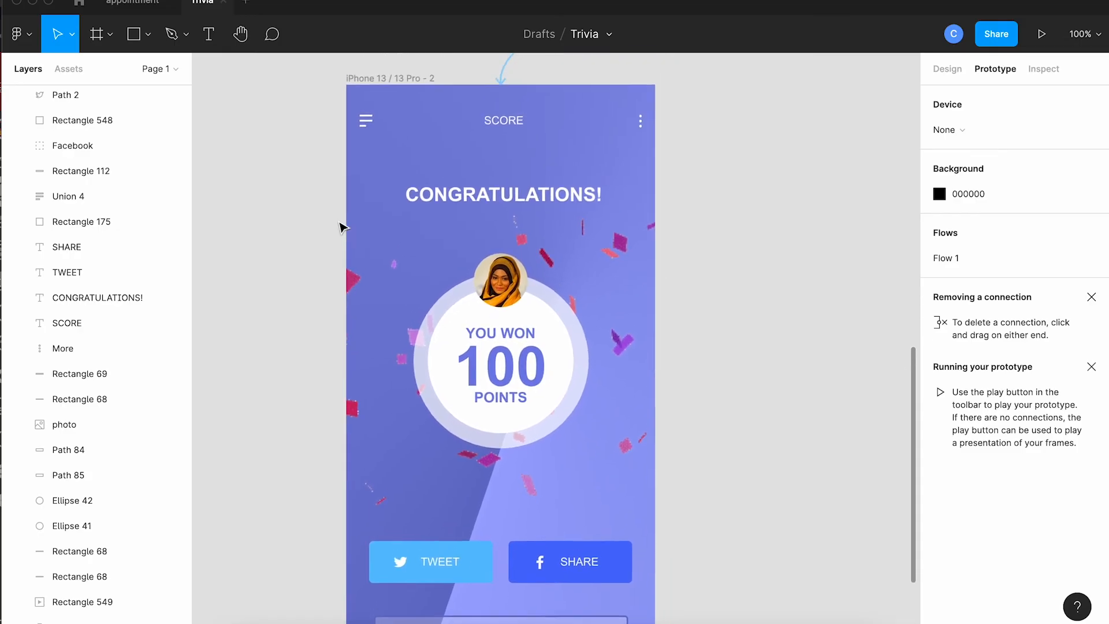
{"action": "key", "text": "super+minus"}
{"action": "scroll", "coordinate": [343, 228], "scroll_direction": "up", "scroll_amount": 6}
{"action": "scroll", "coordinate": [343, 228], "scroll_direction": "down", "scroll_amount": 3}
{"action": "scroll", "coordinate": [343, 227], "scroll_direction": "right", "scroll_amount": 2}
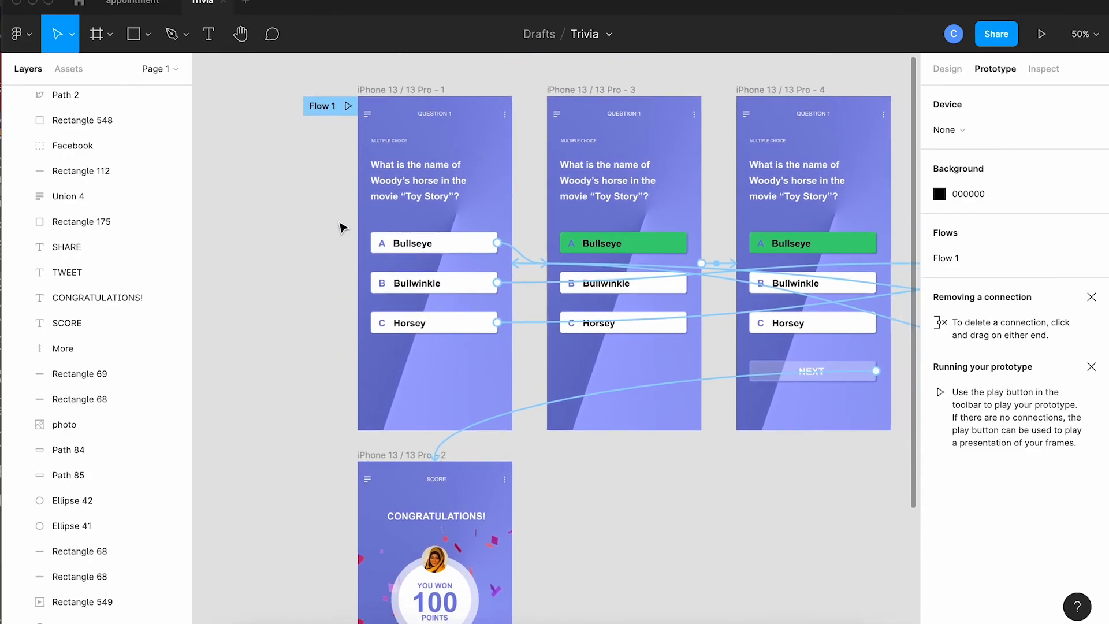
{"action": "left_click", "coordinate": [328, 101]}
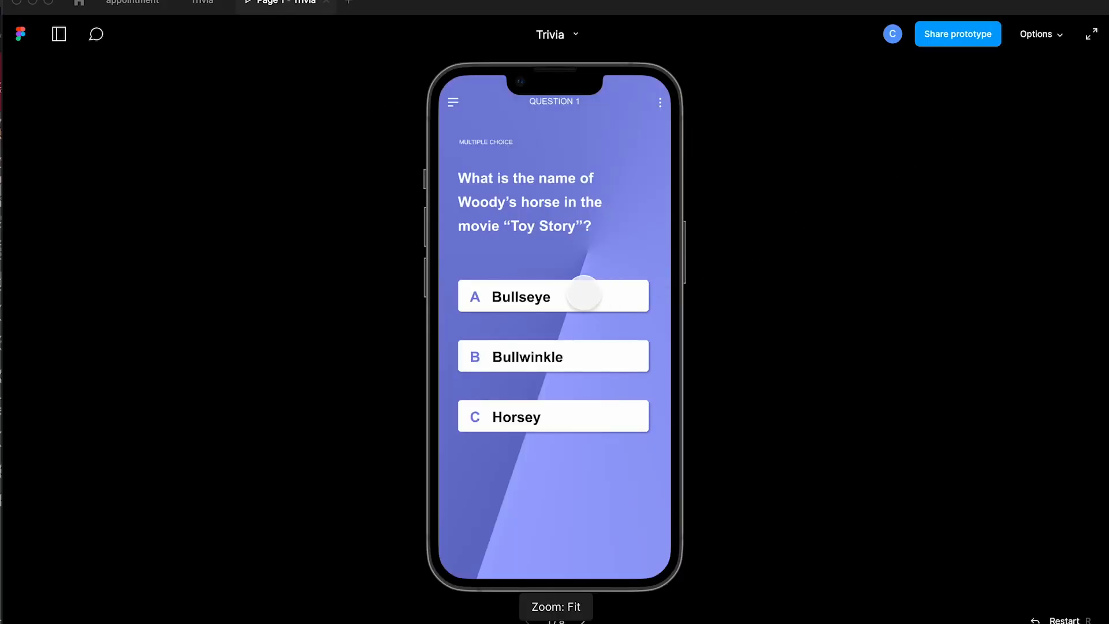
{"action": "left_click", "coordinate": [581, 294]}
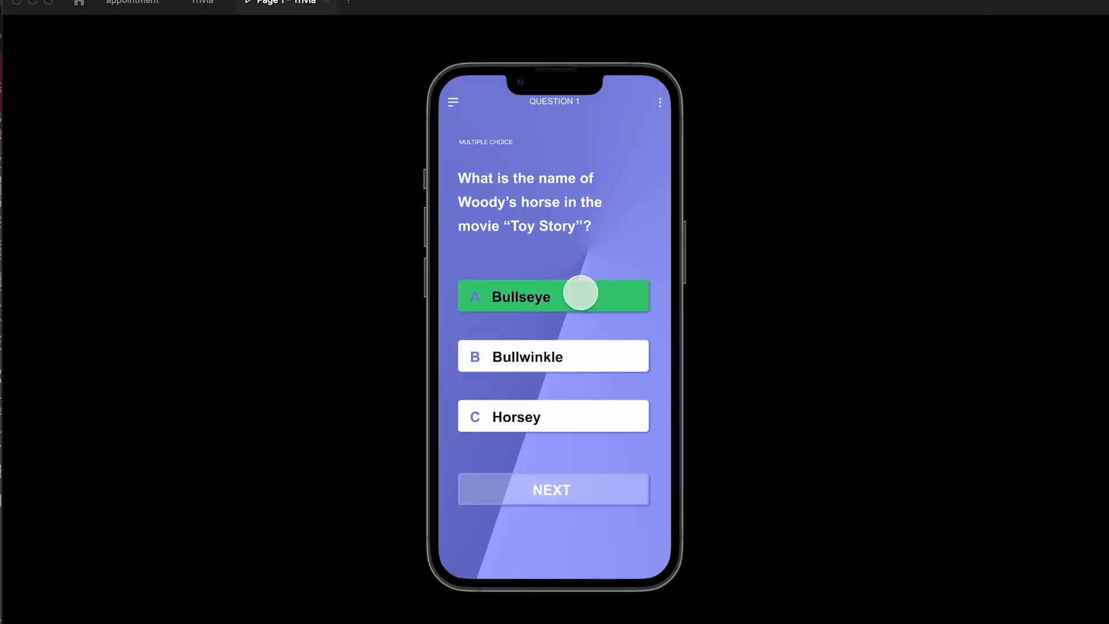
{"action": "left_click", "coordinate": [562, 488]}
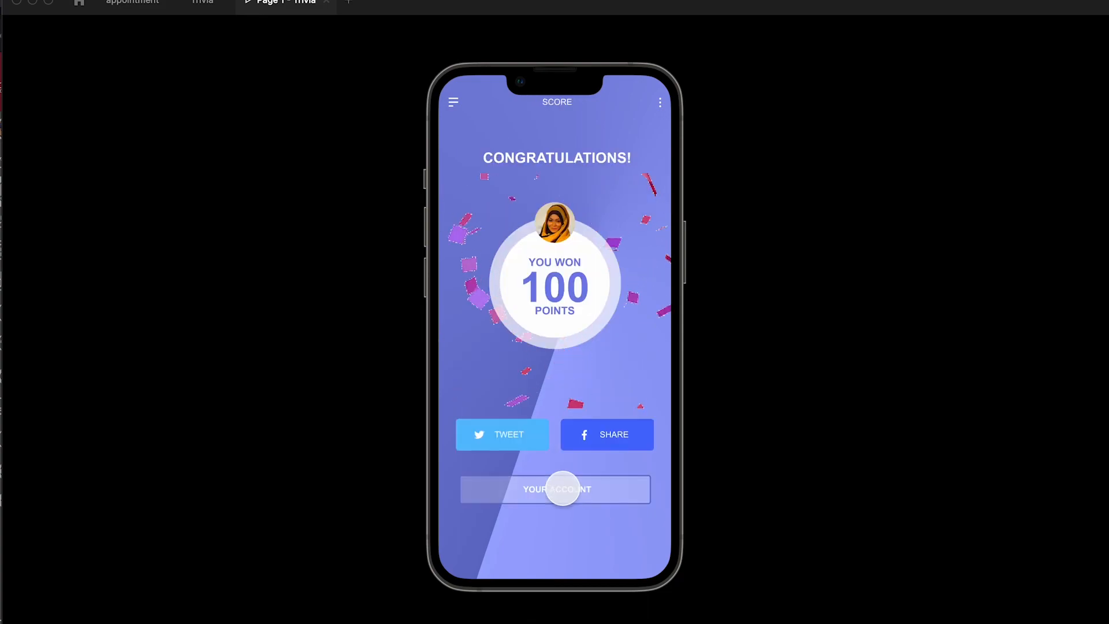